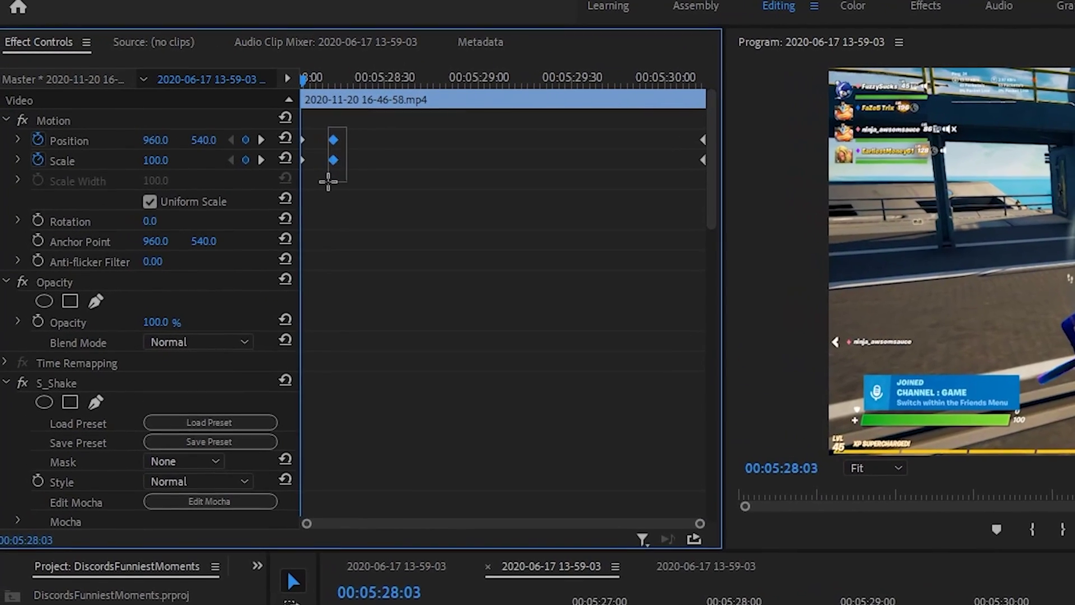
Delete the middle pair of Position and Scale keyframes and add new Position and Scale keyframes at 00:05:29:49
{"action": "key", "text": "Delete"}
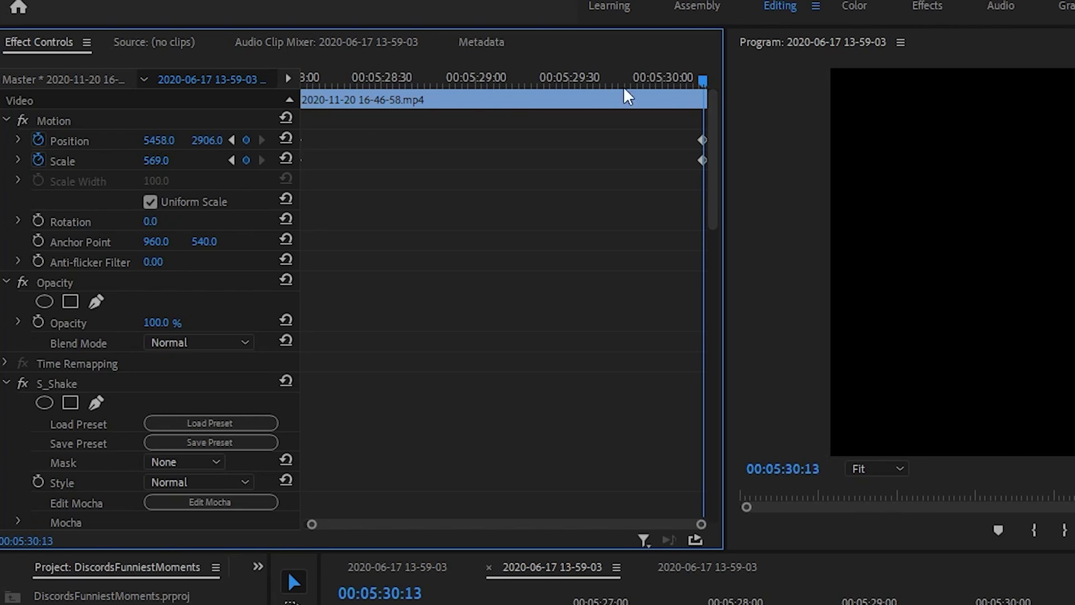
{"action": "left_click_drag", "start_coordinate": [698, 79], "coordinate": [675, 82]}
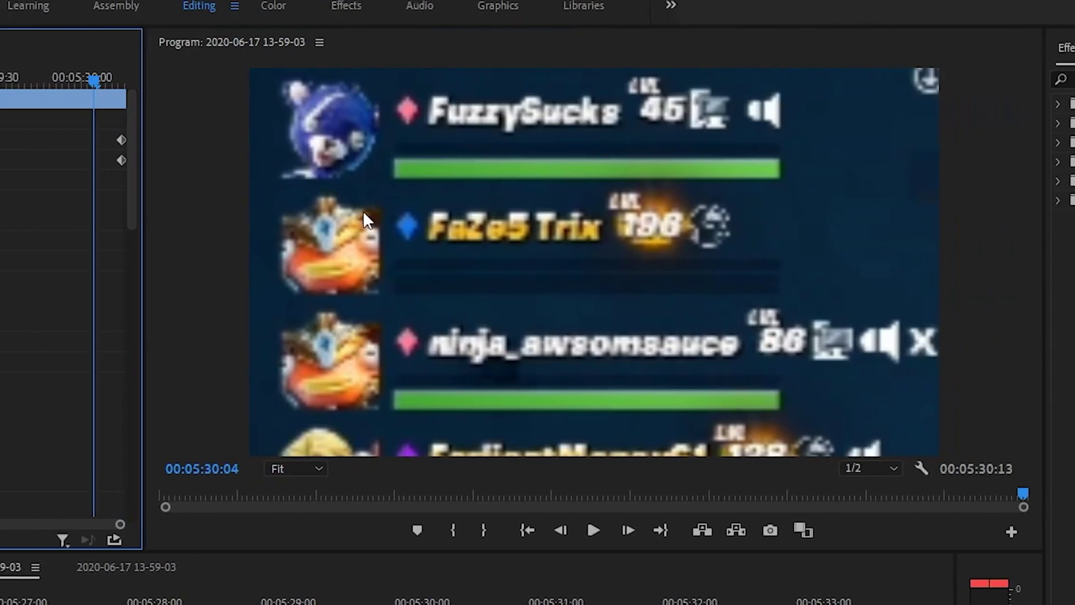
{"action": "left_click_drag", "start_coordinate": [49, 79], "coordinate": [11, 89]}
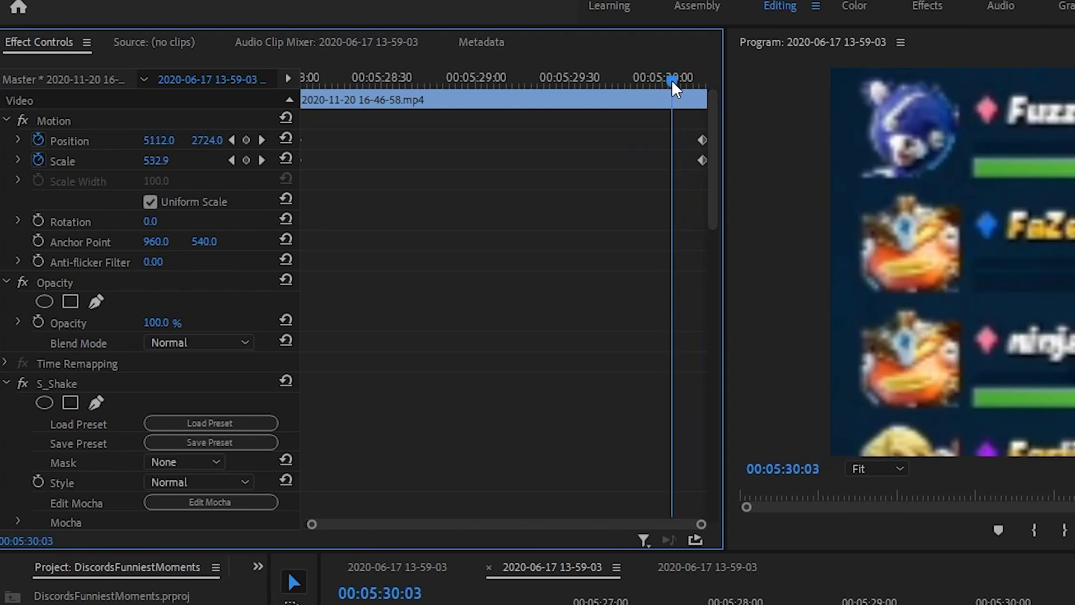
{"action": "left_click_drag", "start_coordinate": [635, 86], "coordinate": [629, 84]}
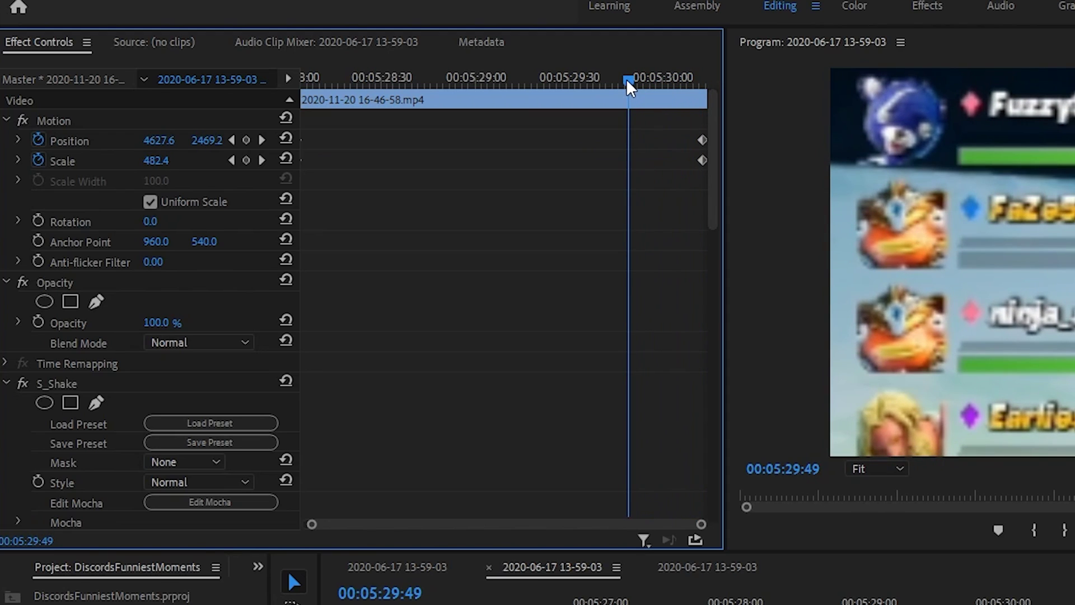
{"action": "left_click", "coordinate": [246, 140]}
{"action": "left_click", "coordinate": [247, 160]}
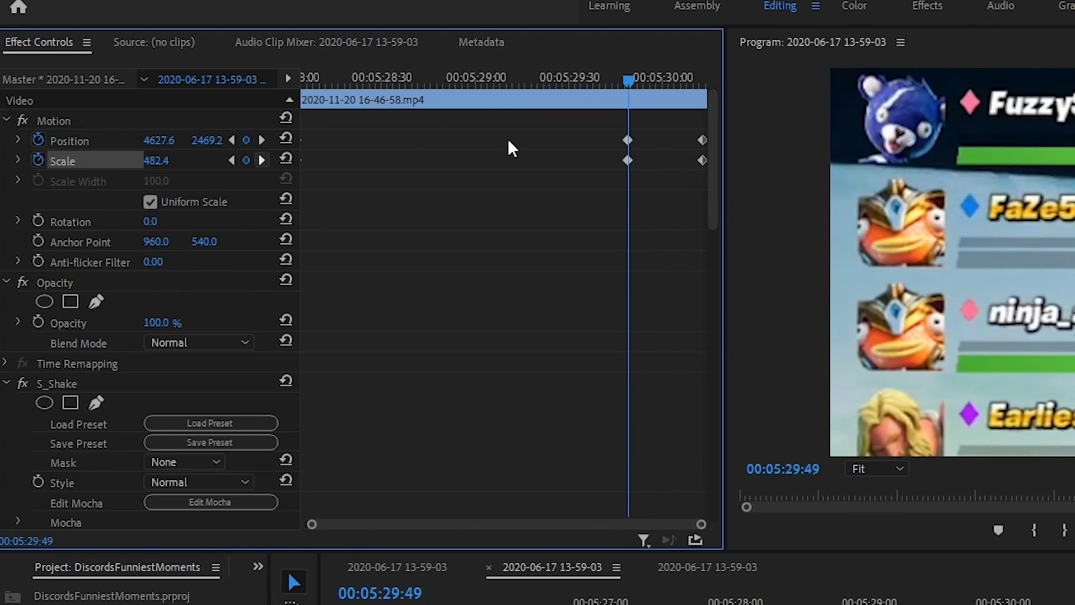
Move the new Position and Scale keyframes to just after the clip's start and return the playhead to 00:05:28:03
{"action": "left_click_drag", "start_coordinate": [601, 124], "coordinate": [672, 196]}
{"action": "left_click_drag", "start_coordinate": [631, 147], "coordinate": [343, 159]}
{"action": "left_click_drag", "start_coordinate": [332, 79], "coordinate": [223, 104]}
{"action": "left_click_drag", "start_coordinate": [345, 141], "coordinate": [336, 140]}
{"action": "left_click", "coordinate": [375, 202]}
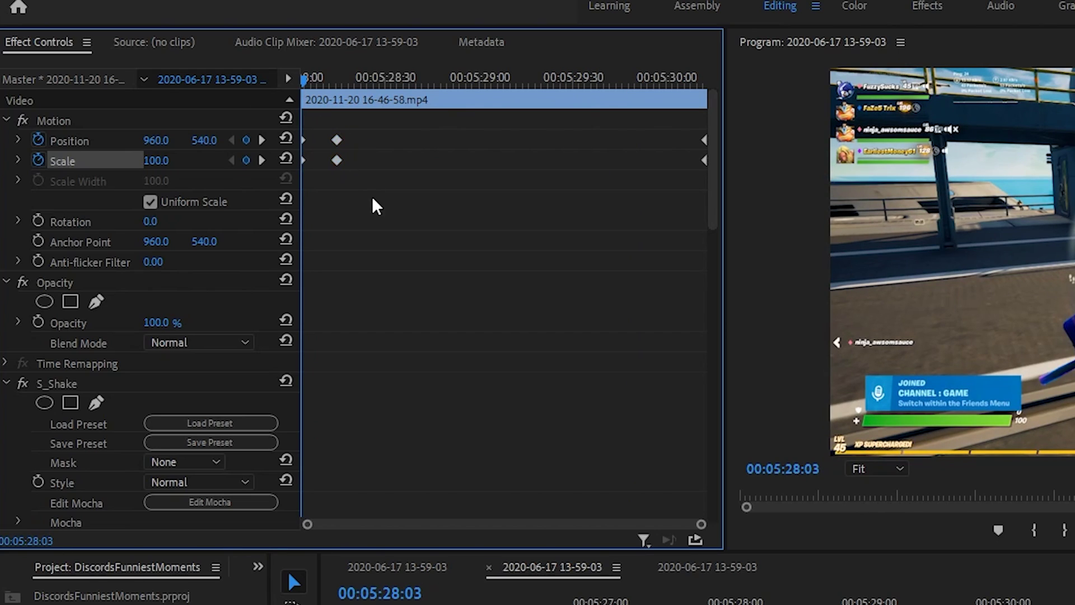
Look over the clip's S_Shake settings and play back the zoom from 00:05:28:03
{"action": "scroll", "coordinate": [81, 343], "scroll_direction": "down", "scroll_amount": 3}
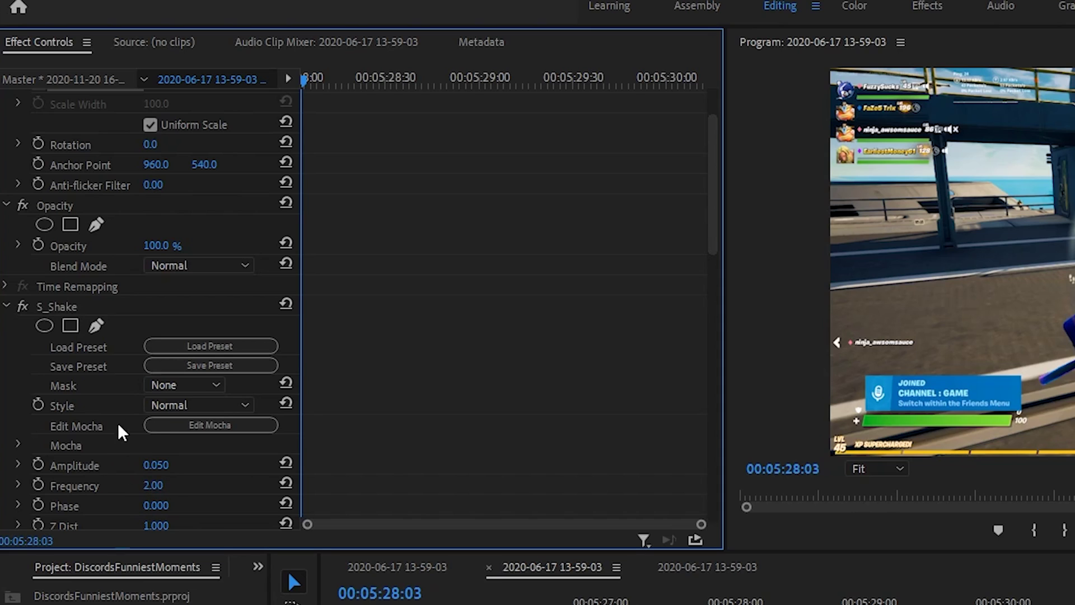
{"action": "scroll", "coordinate": [115, 466], "scroll_direction": "down", "scroll_amount": 3}
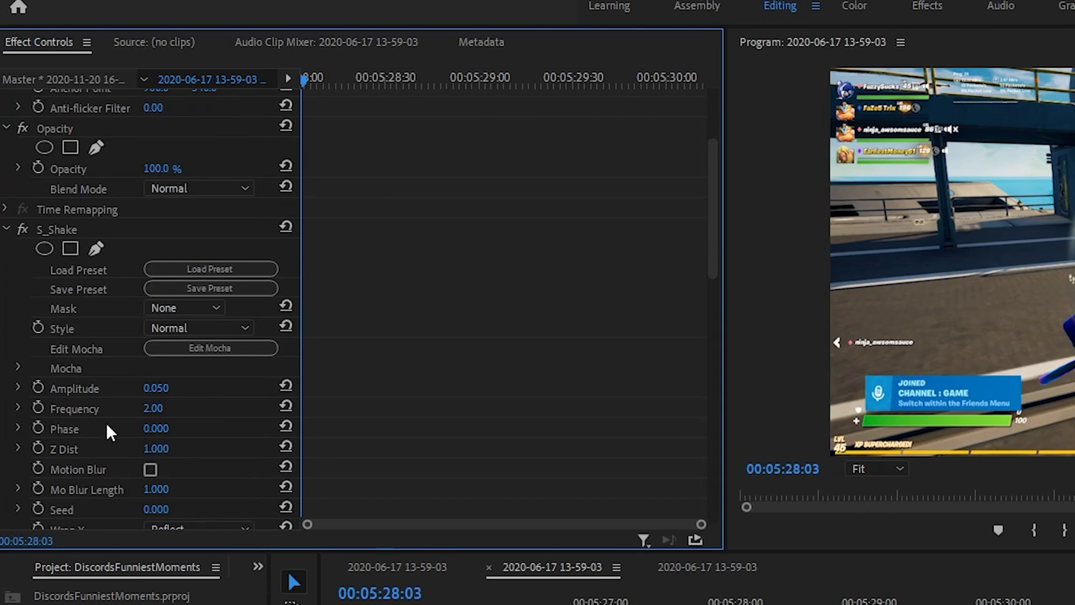
{"action": "scroll", "coordinate": [108, 432], "scroll_direction": "up", "scroll_amount": 6}
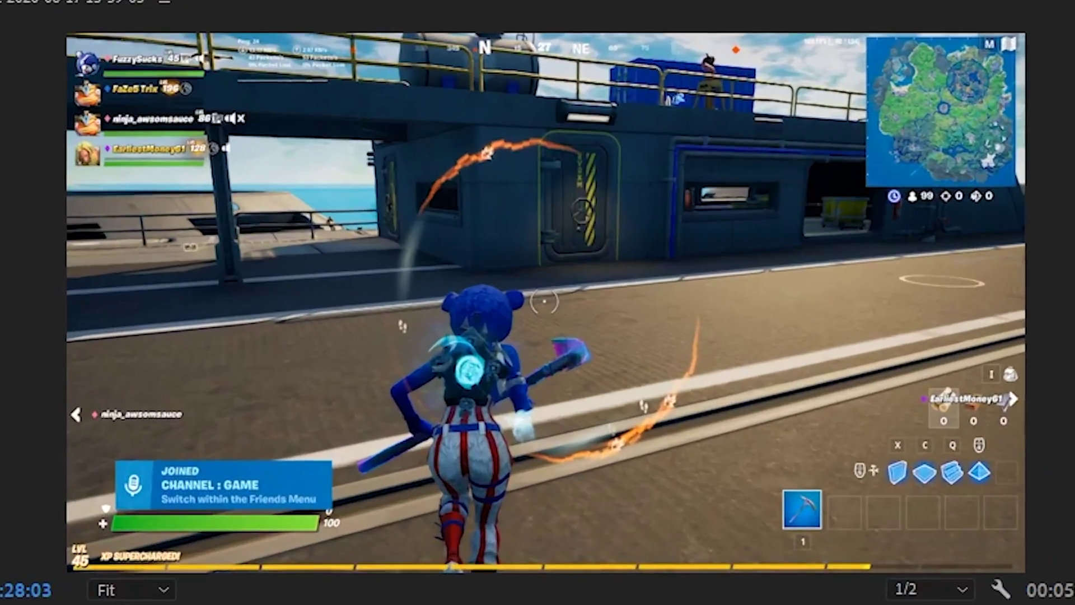
{"action": "key", "text": "space"}
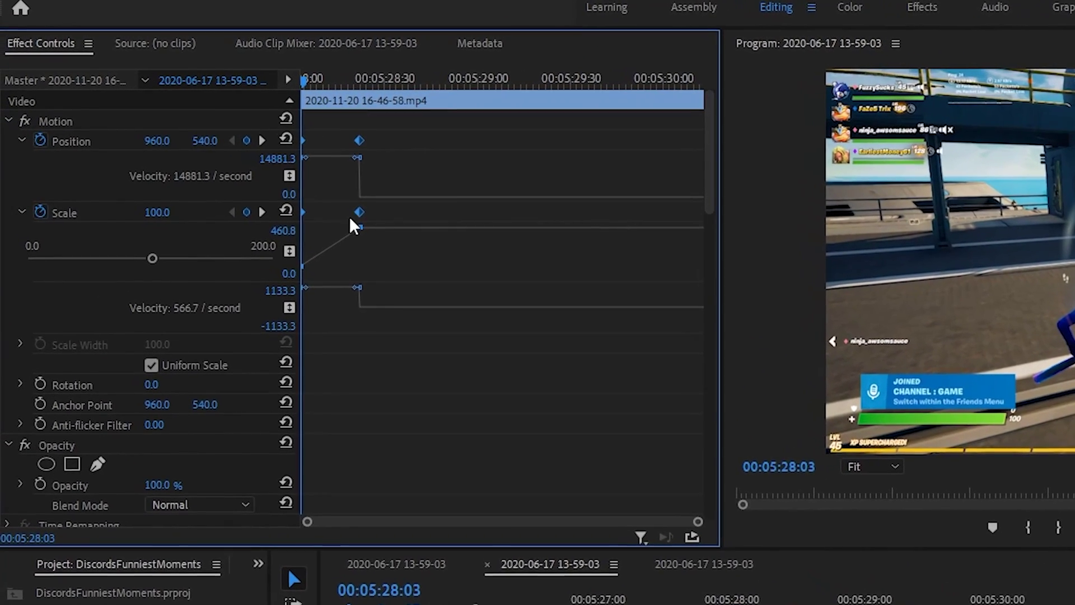
Apply Ease In temporal interpolation to the selected Position and Scale keyframes
{"action": "right_click", "coordinate": [214, 155]}
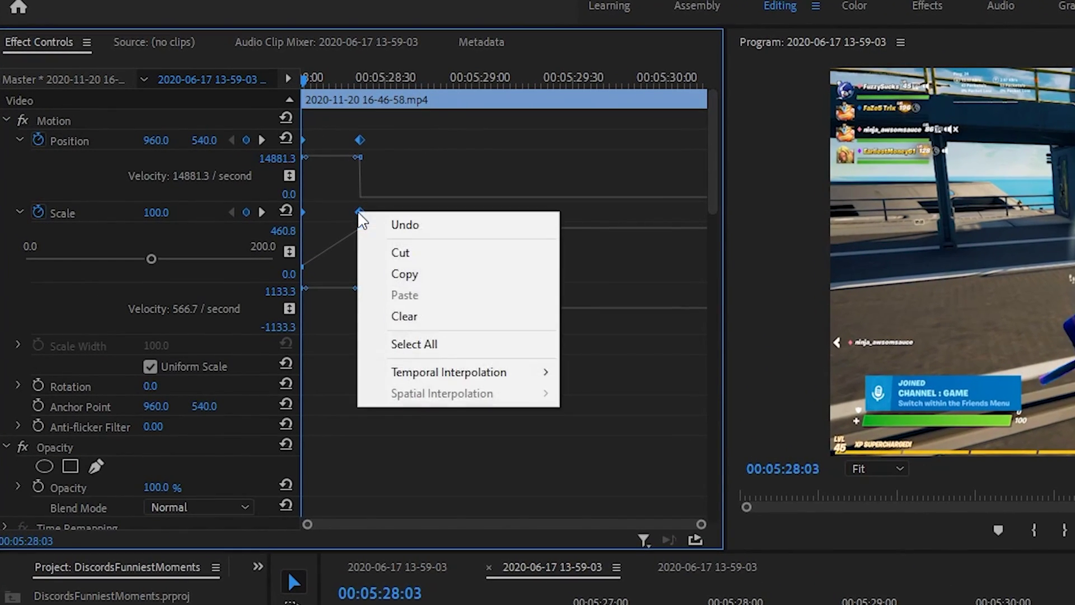
{"action": "mouse_move", "coordinate": [421, 384]}
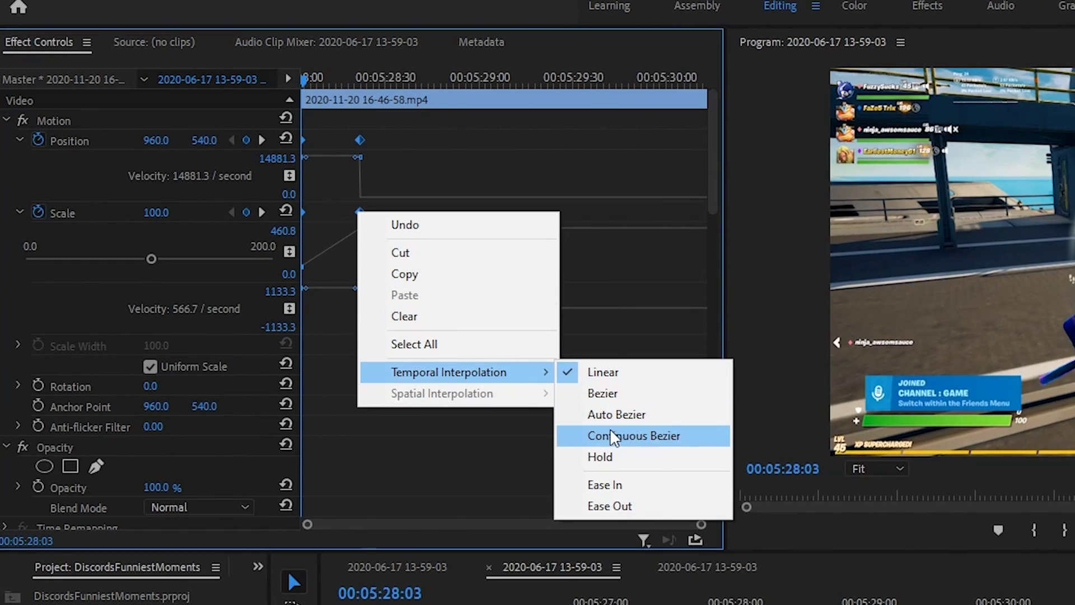
{"action": "left_click", "coordinate": [637, 487]}
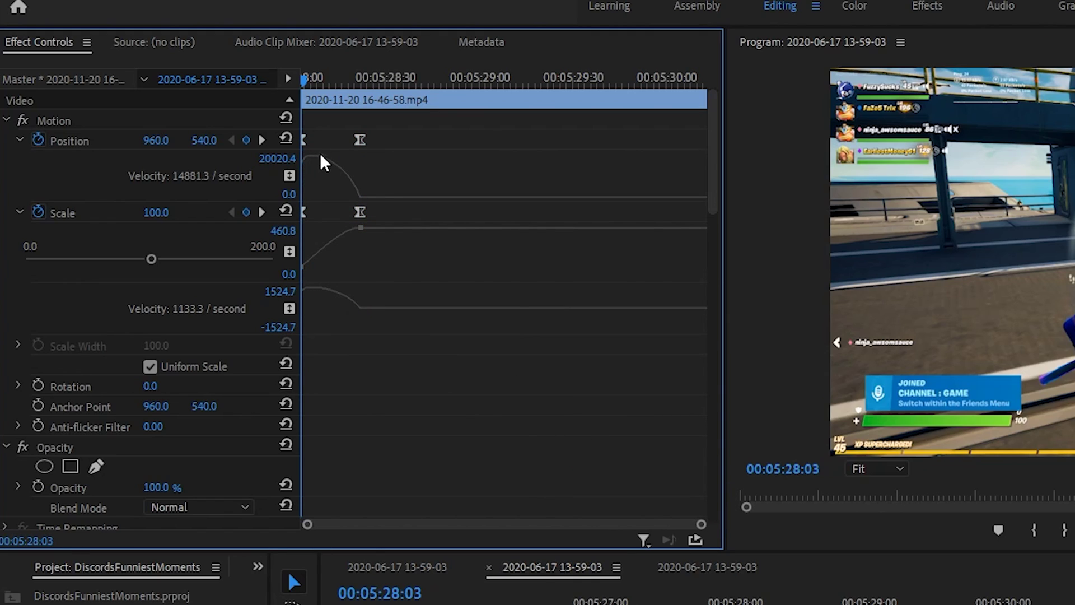
Extend the second keyframe's velocity handles for Position and Scale toward the clip's start so both curves peak early
{"action": "left_click", "coordinate": [21, 145]}
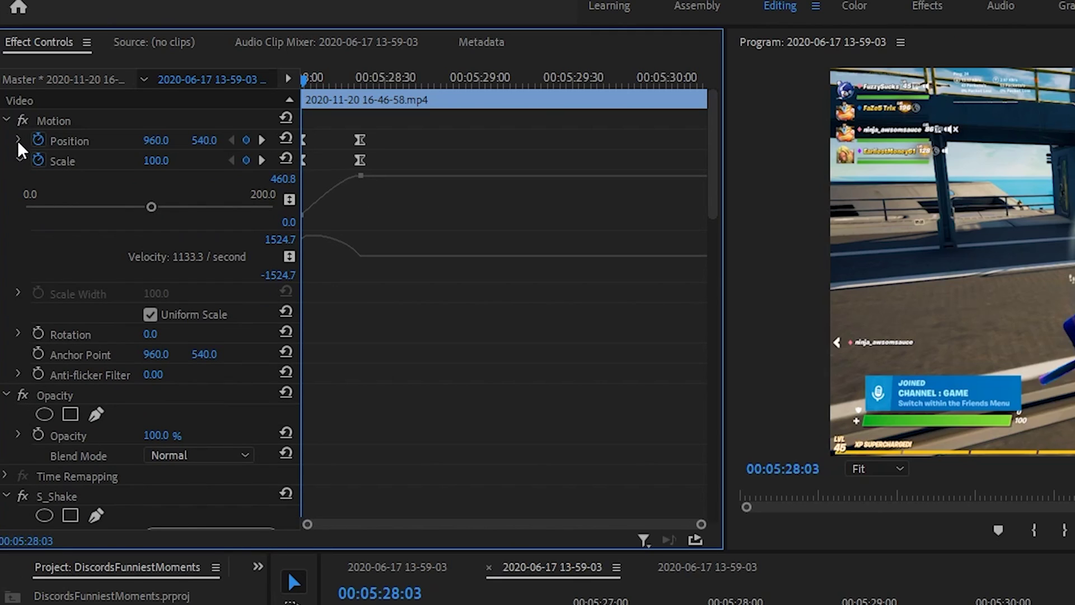
{"action": "left_click", "coordinate": [19, 141]}
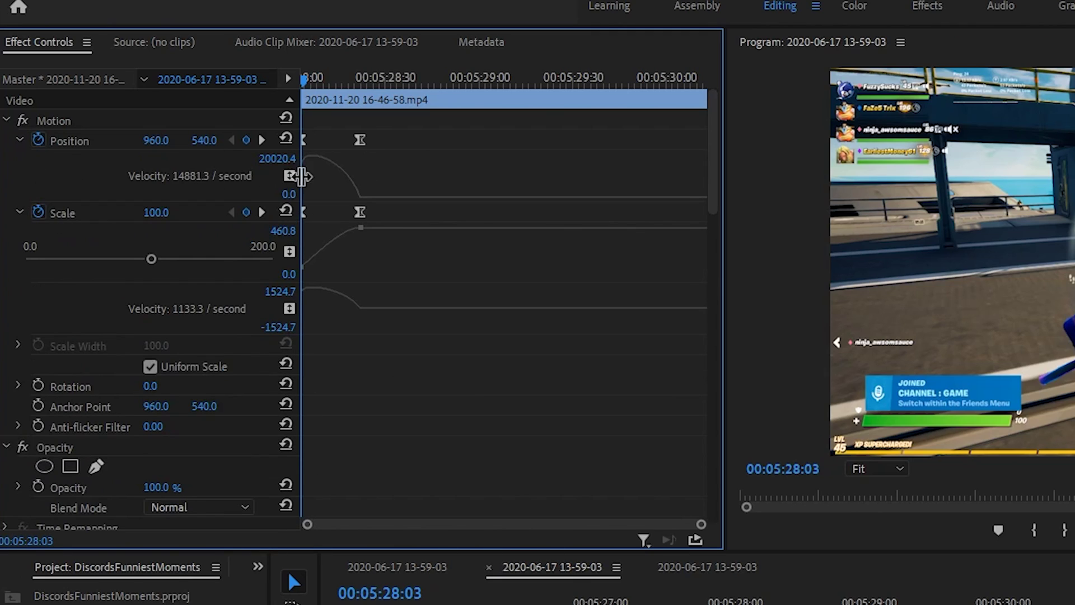
{"action": "left_click", "coordinate": [359, 140]}
{"action": "mouse_move", "coordinate": [360, 198]}
{"action": "left_mouse_down"}
{"action": "mouse_move", "coordinate": [335, 201]}
{"action": "mouse_move", "coordinate": [350, 199]}
{"action": "left_mouse_up"}
{"action": "left_click", "coordinate": [360, 212]}
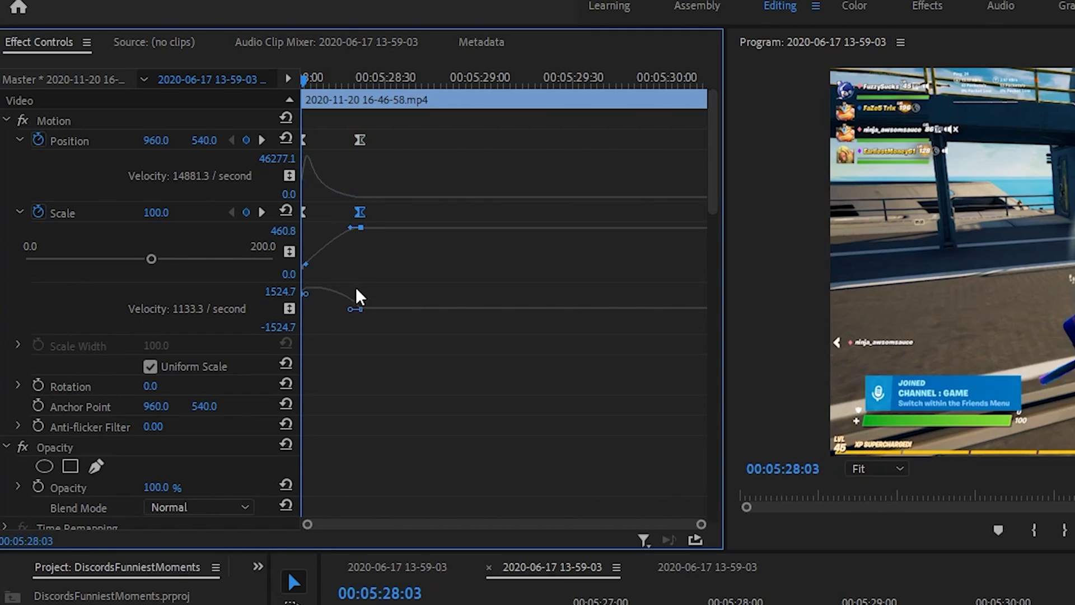
{"action": "left_click_drag", "start_coordinate": [347, 314], "coordinate": [333, 310]}
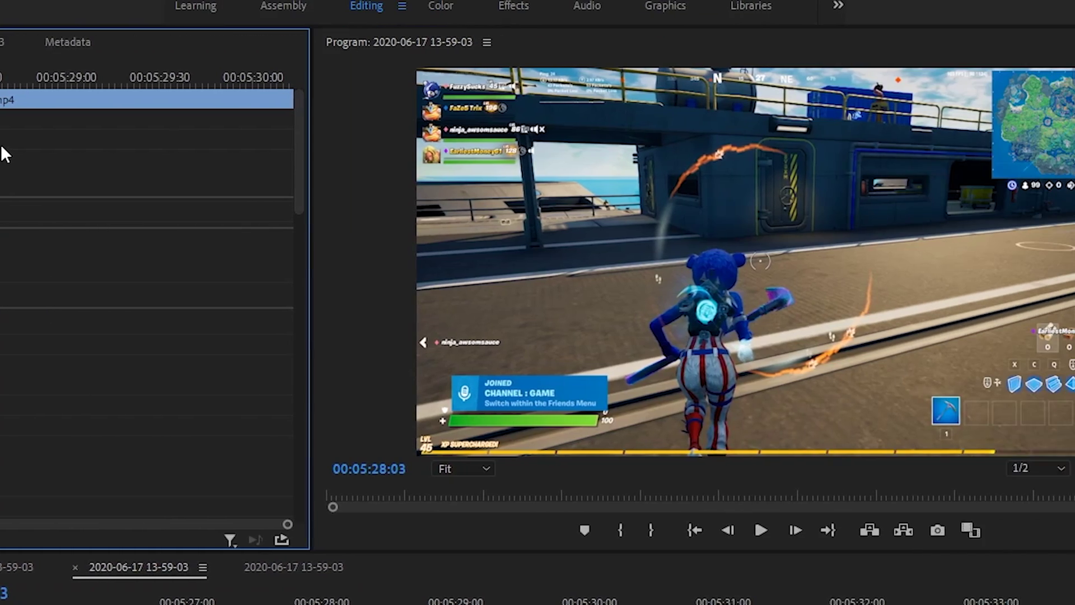
Play the eased zoom and check it frame by frame up to 00:05:28:16
{"action": "key", "text": "space"}
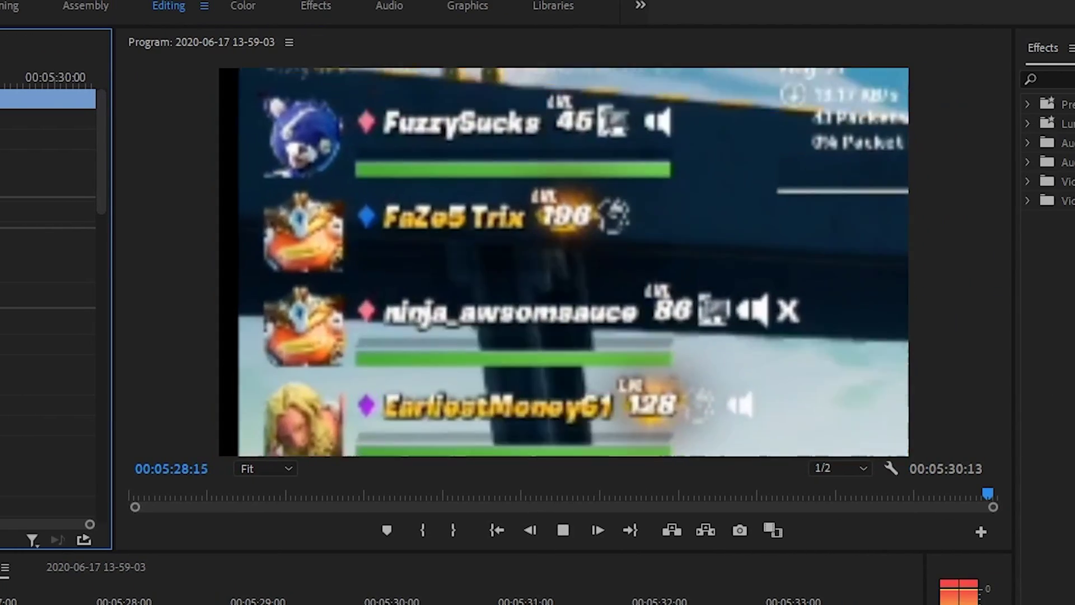
{"action": "key", "text": "space"}
{"action": "key", "text": "Right"}
{"action": "key", "text": "Right"}
{"action": "key", "text": "Right"}
{"action": "key", "text": "Right"}
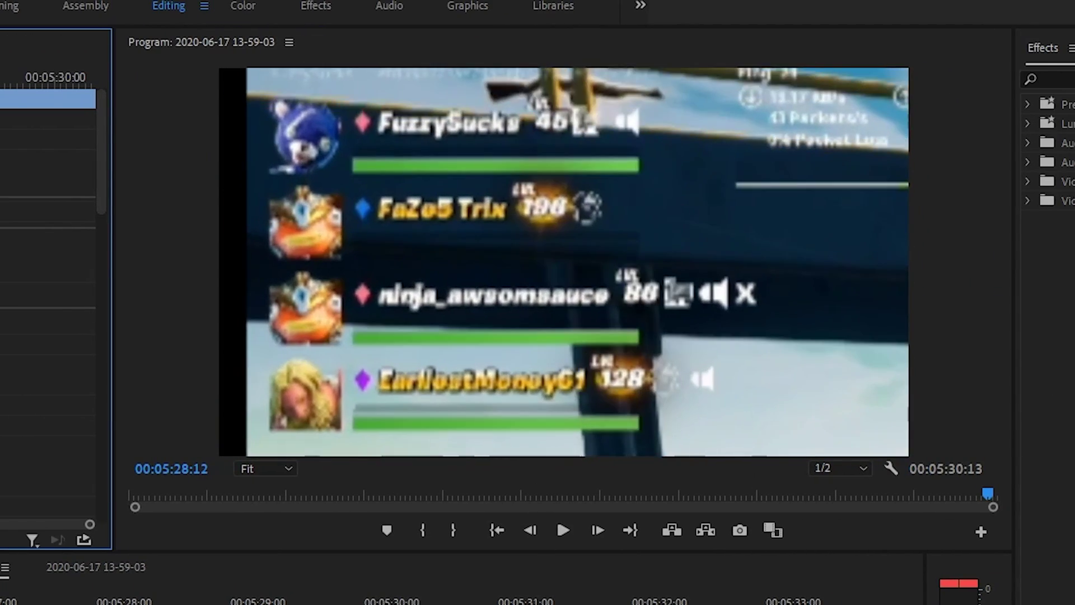
{"action": "key", "text": "Right"}
{"action": "key", "text": "Right"}
{"action": "key", "text": "Right"}
{"action": "key", "text": "Right"}
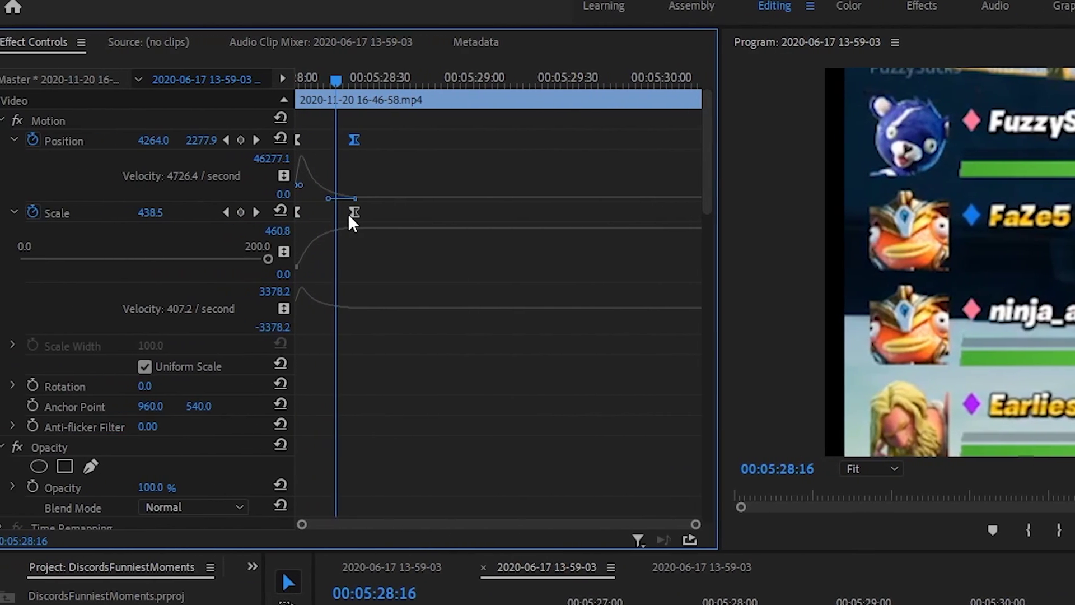
Inspect the second Scale keyframe's curve and go back frame by frame to 00:05:28:09
{"action": "left_click", "coordinate": [355, 216]}
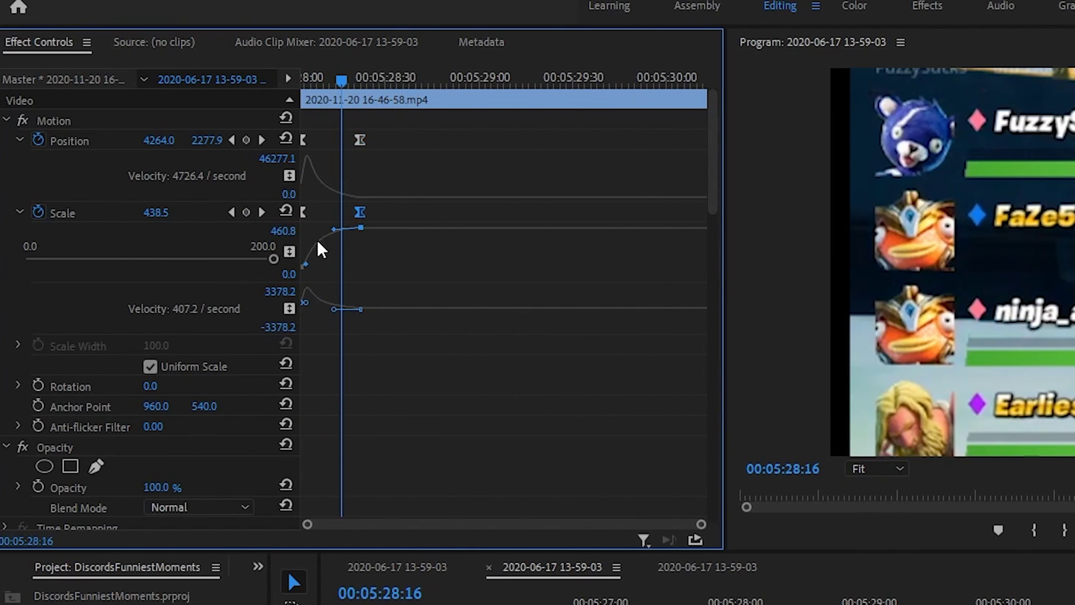
{"action": "left_click", "coordinate": [408, 273]}
{"action": "key", "text": "Left"}
{"action": "key", "text": "Left"}
{"action": "key", "text": "Left"}
{"action": "key", "text": "Left"}
{"action": "key", "text": "Left"}
{"action": "key", "text": "Left"}
{"action": "key", "text": "Left"}
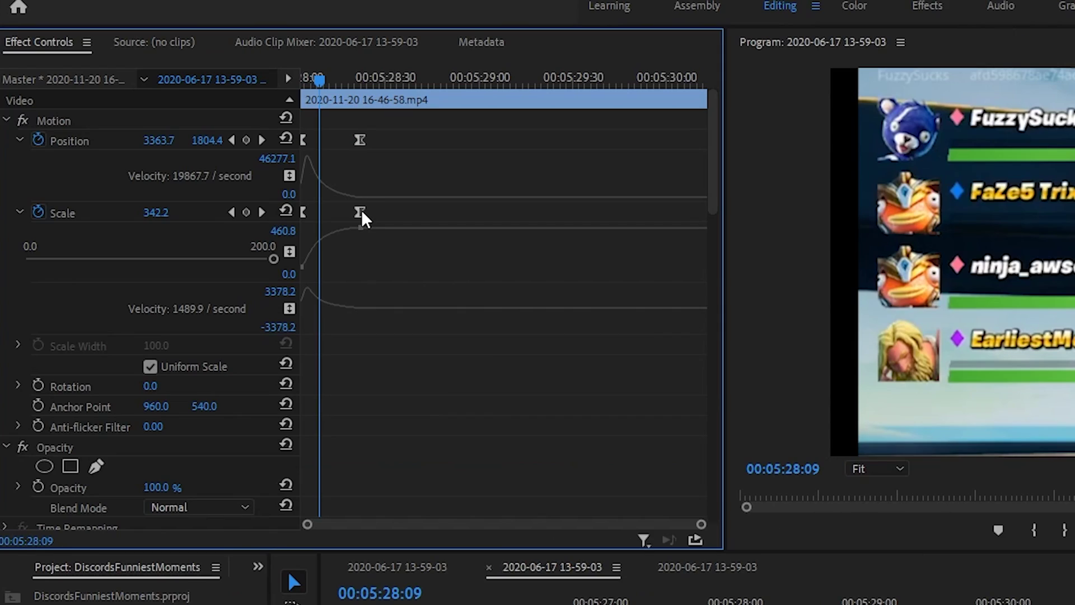
Stretch the second Scale keyframe's velocity handle further toward the clip's start and scrub through the zoom to compare the curves
{"action": "left_click", "coordinate": [360, 213]}
{"action": "left_click_drag", "start_coordinate": [356, 305], "coordinate": [330, 312]}
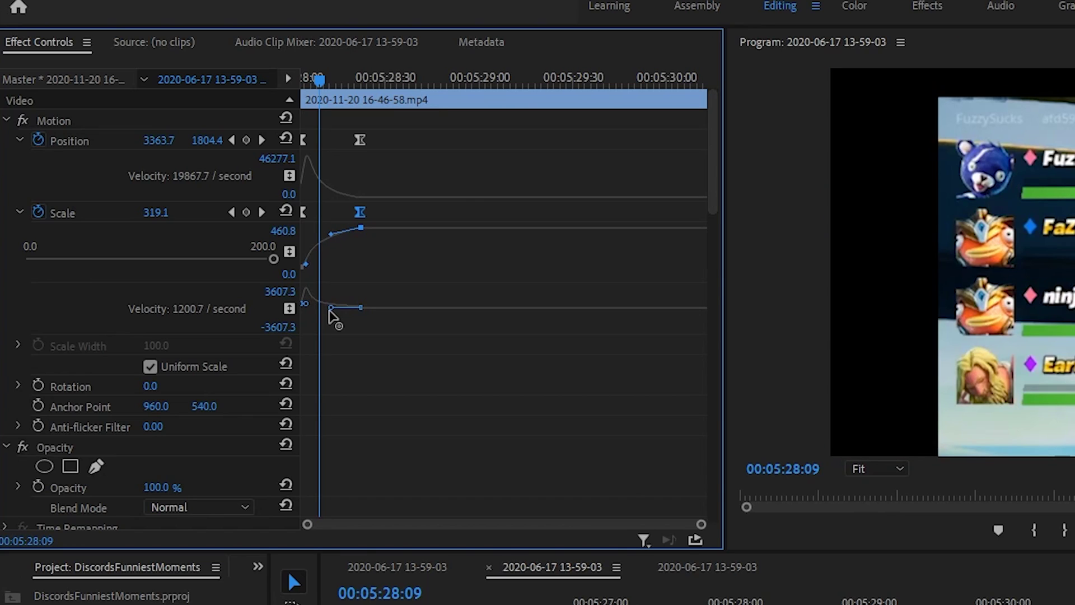
{"action": "left_click_drag", "start_coordinate": [701, 524], "coordinate": [424, 524]}
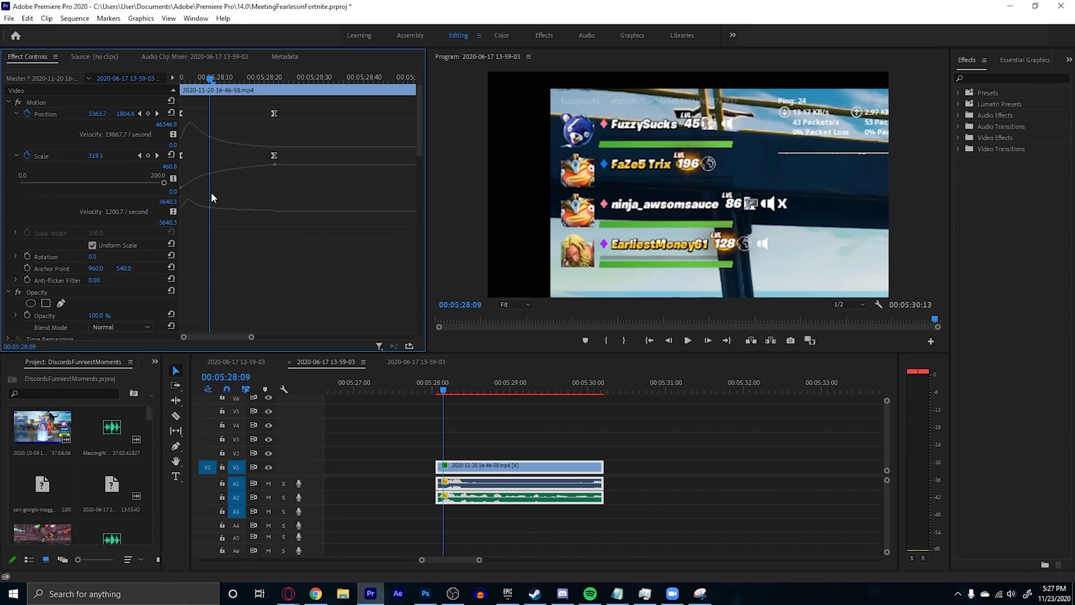
{"action": "left_click_drag", "start_coordinate": [214, 80], "coordinate": [260, 79]}
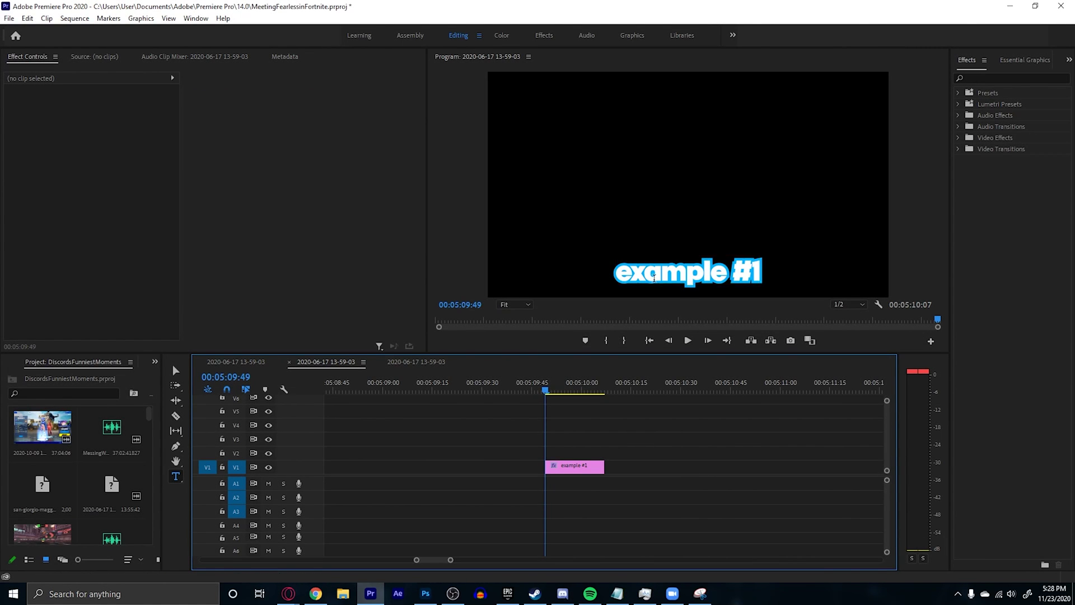
{"action": "left_click", "coordinate": [594, 469]}
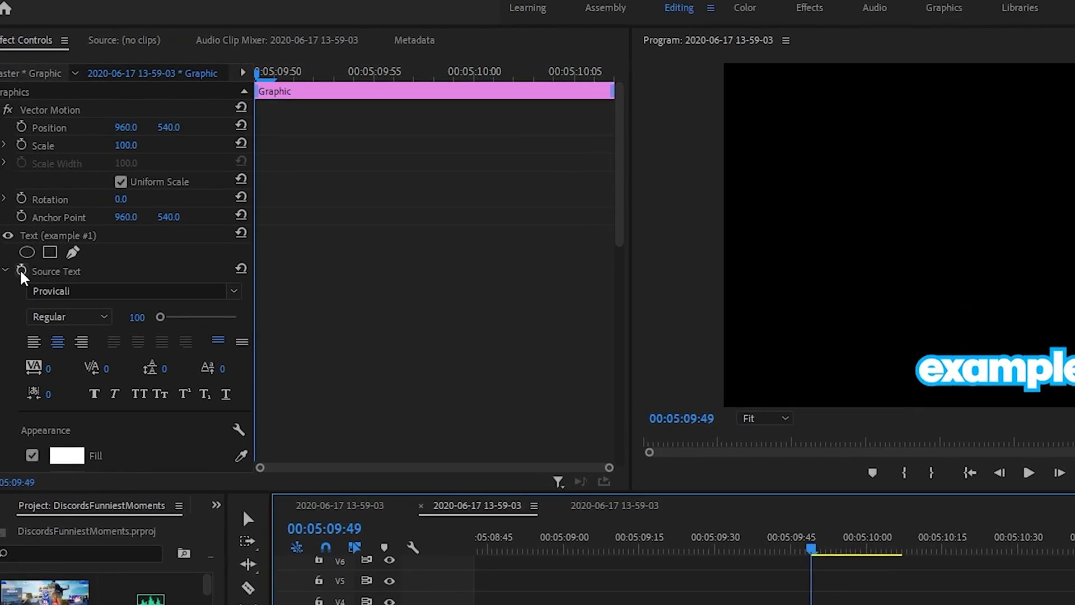
{"action": "left_click", "coordinate": [27, 208]}
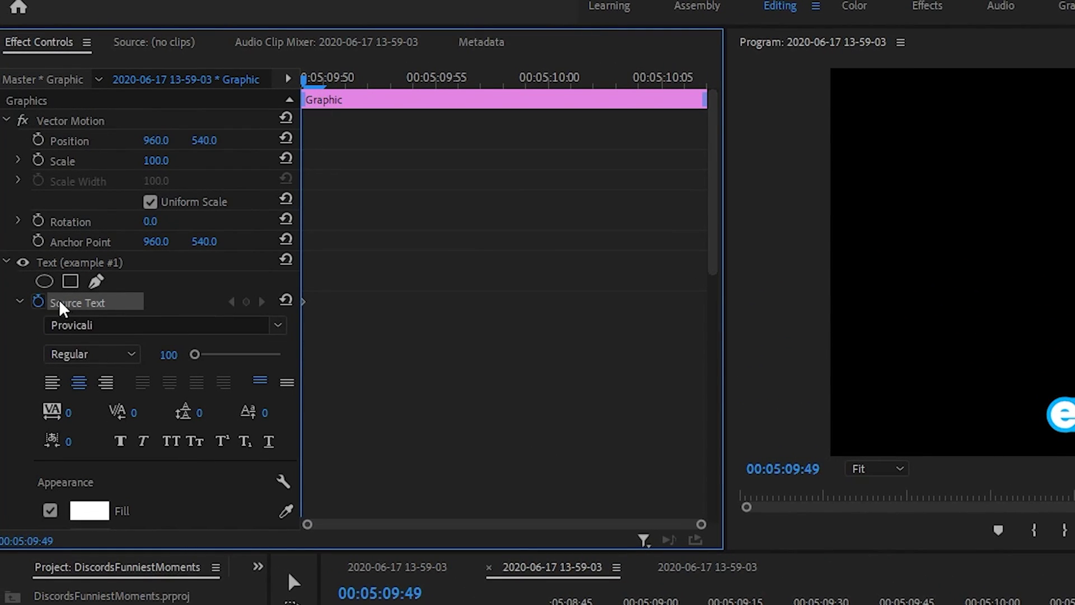
{"action": "left_click", "coordinate": [37, 309]}
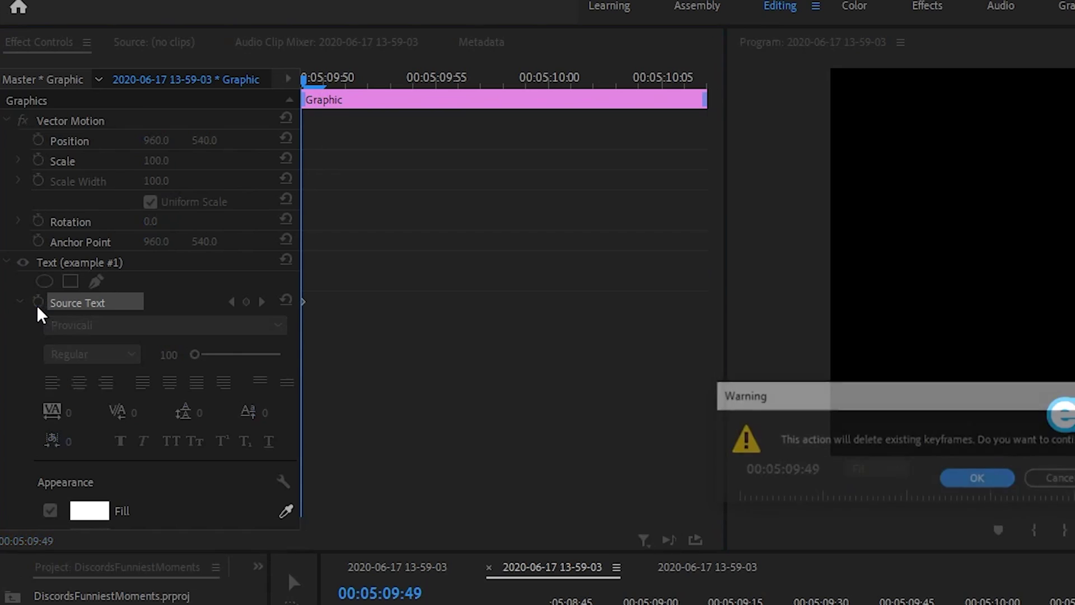
{"action": "left_click", "coordinate": [966, 483]}
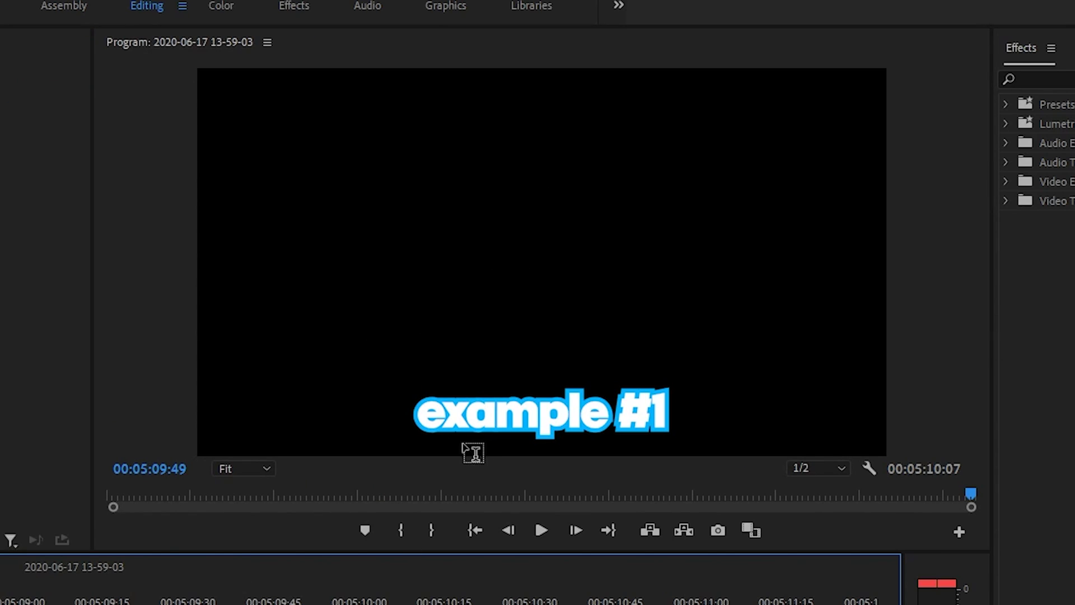
Select the "example #1" text in the frame and position it horizontally centred near the frame's lower edge
{"action": "left_click", "coordinate": [571, 368]}
{"action": "left_click", "coordinate": [595, 420]}
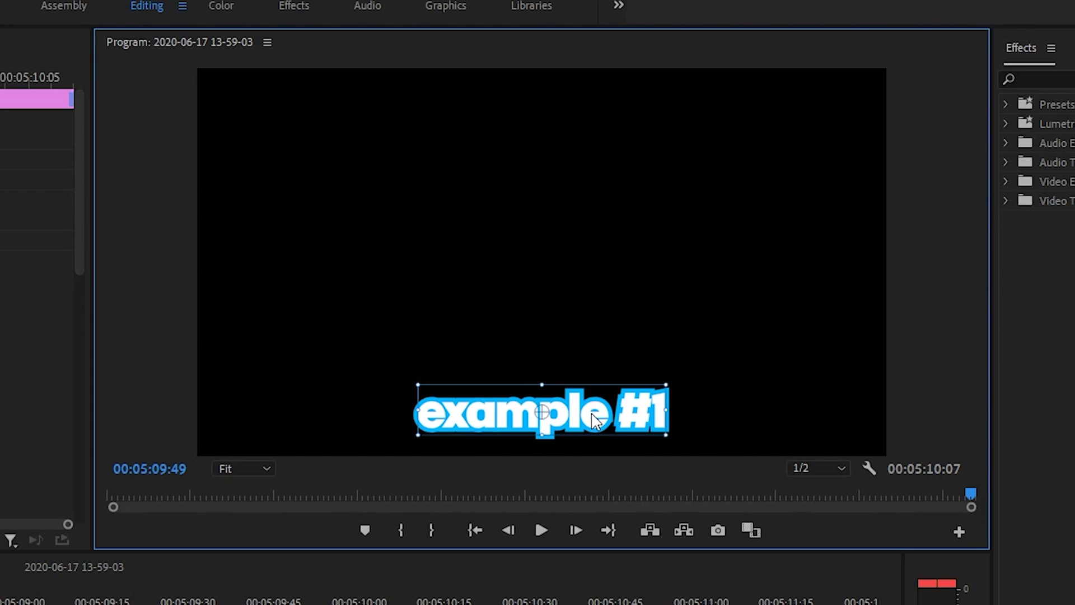
{"action": "left_click_drag", "start_coordinate": [615, 411], "coordinate": [617, 337]}
{"action": "key", "text": "ctrl+z"}
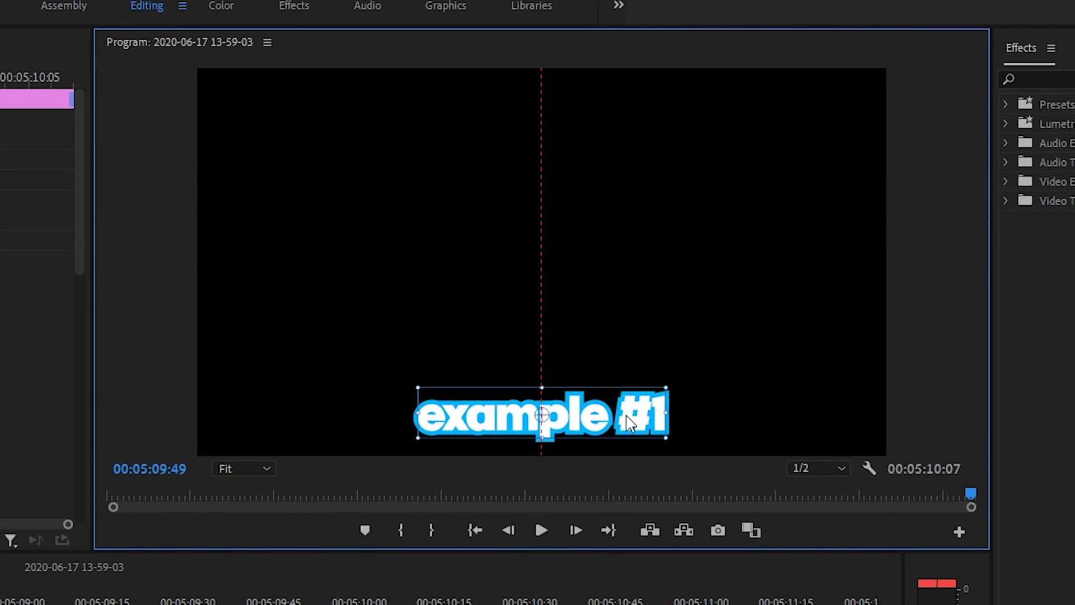
{"action": "left_click_drag", "start_coordinate": [628, 415], "coordinate": [627, 412]}
{"action": "left_click", "coordinate": [609, 588]}
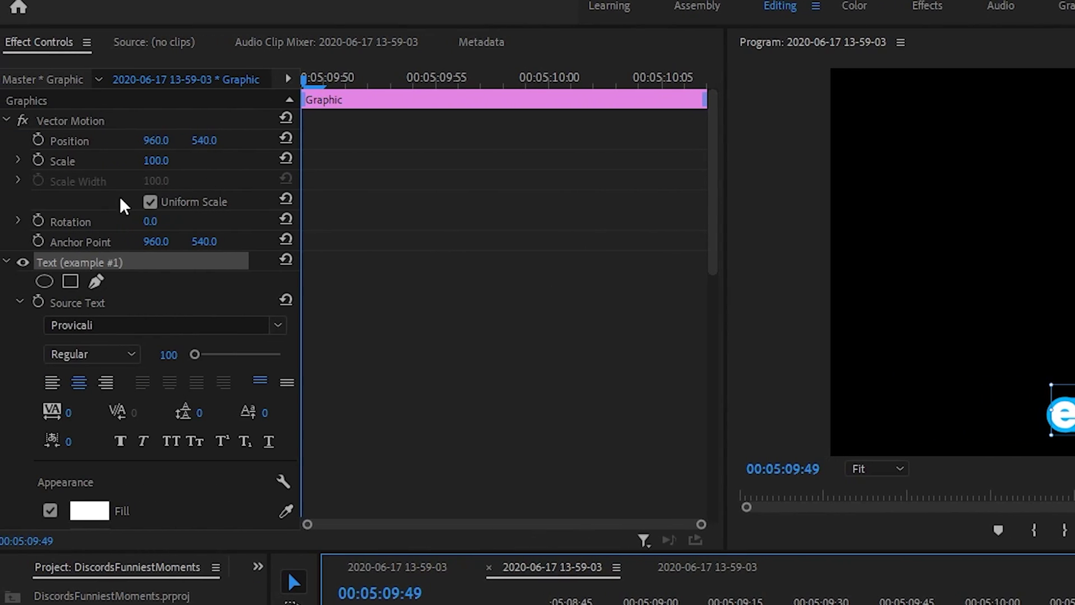
Review the text's Transform Scale keyframes, moving from 00:05:09:53 to the one at 00:05:09:56
{"action": "scroll", "coordinate": [81, 234], "scroll_direction": "down", "scroll_amount": 10}
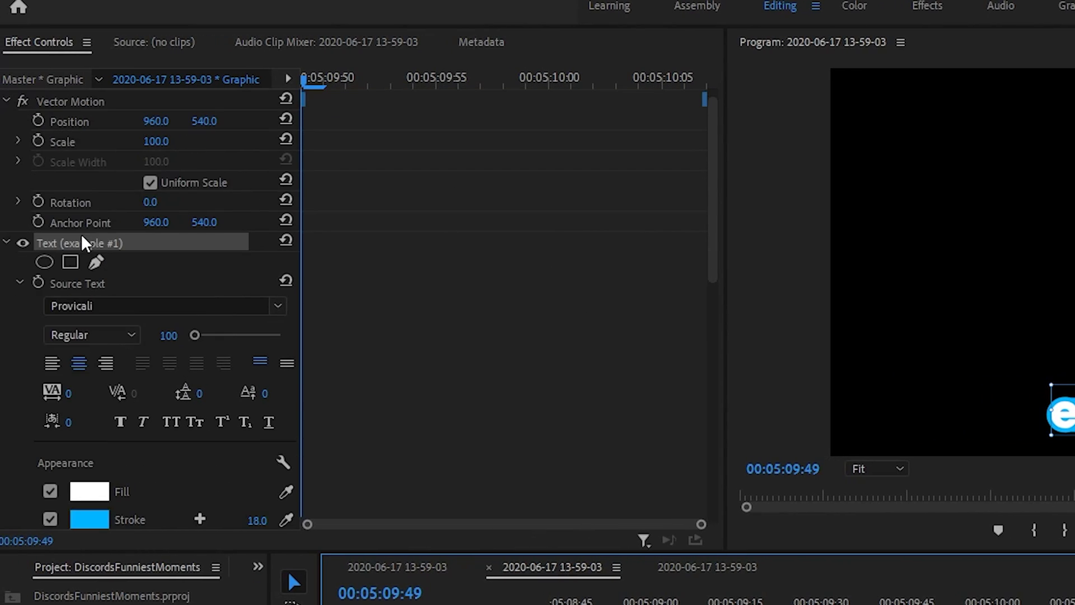
{"action": "scroll", "coordinate": [160, 242], "scroll_direction": "up", "scroll_amount": 3}
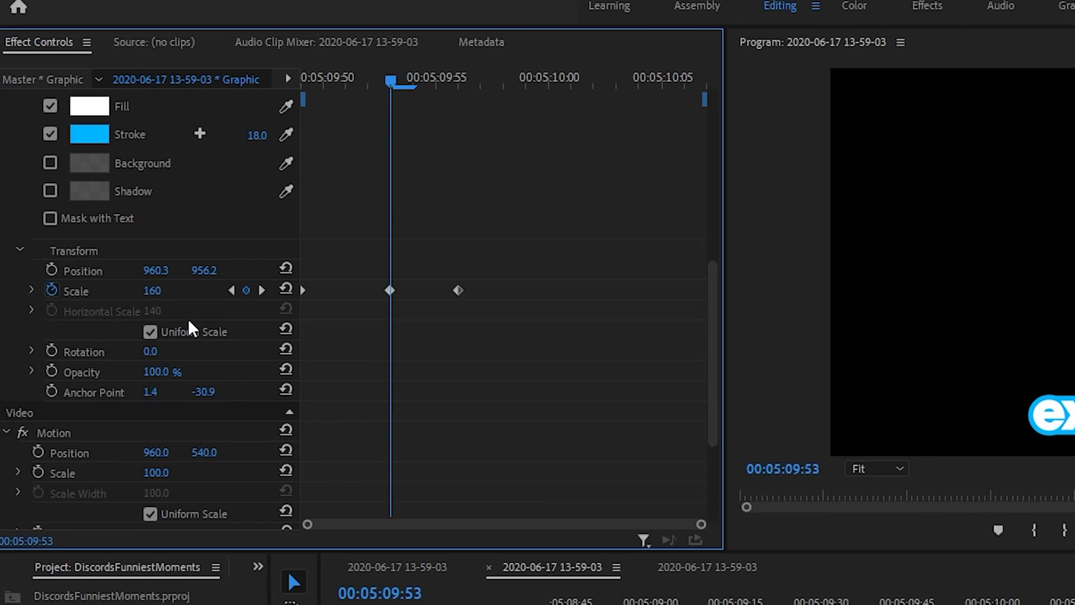
{"action": "key", "text": "Right"}
{"action": "key", "text": "Right"}
{"action": "key", "text": "Right"}
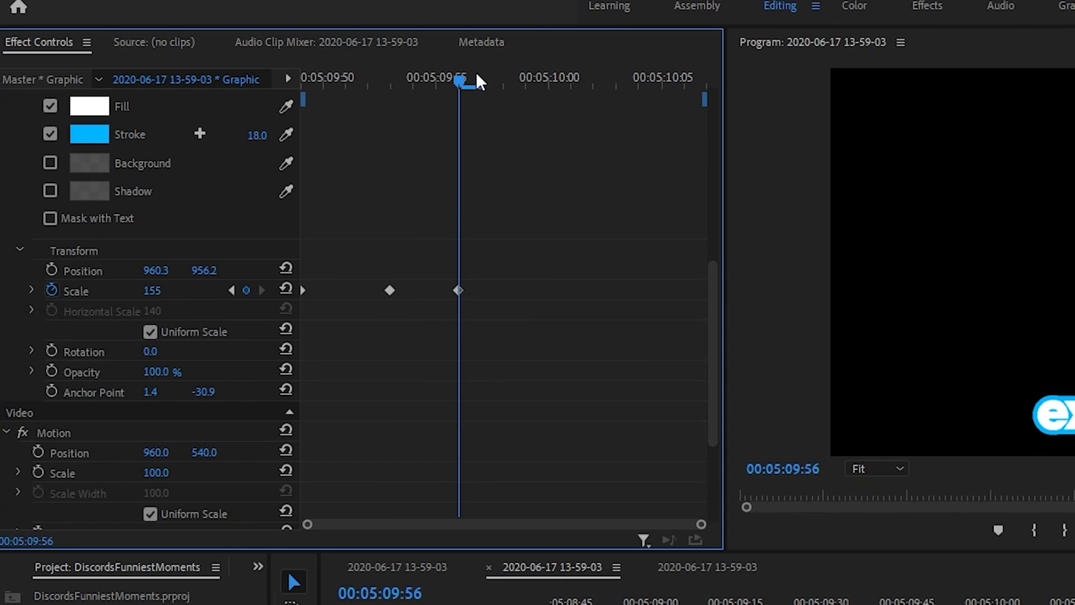
Duplicate the "example #1" graphic directly after itself, change the copy's text to "example #2" and scrub through the first graphic
{"action": "left_click_drag", "start_coordinate": [480, 79], "coordinate": [326, 79]}
{"action": "key", "text": "space"}
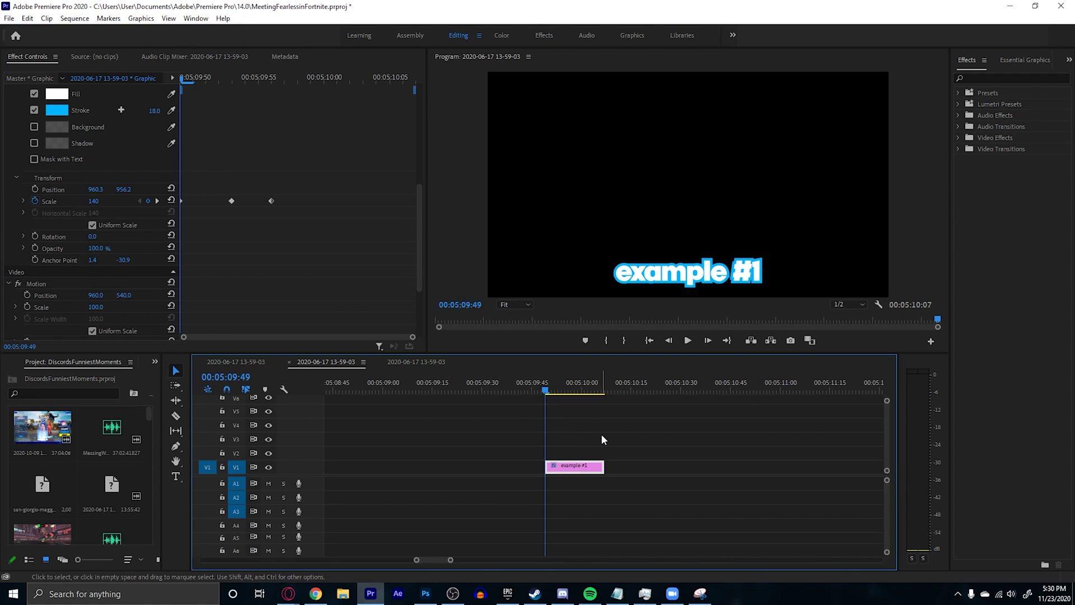
{"action": "left_click_drag", "start_coordinate": [569, 471], "coordinate": [631, 470]}
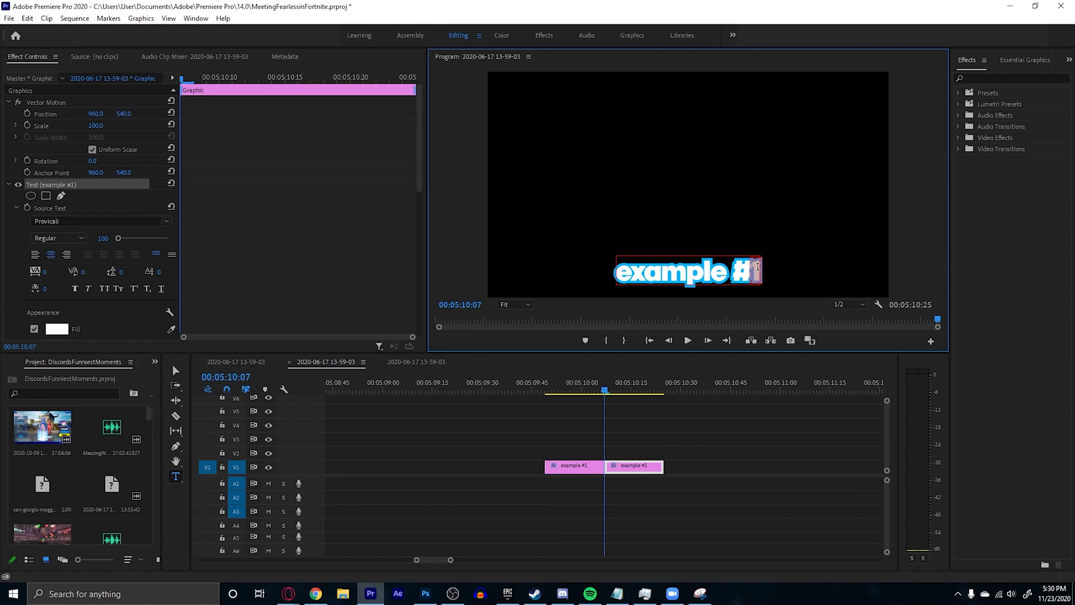
{"action": "type", "text": "2"}
{"action": "left_click", "coordinate": [734, 459]}
{"action": "left_click_drag", "start_coordinate": [555, 387], "coordinate": [583, 390]}
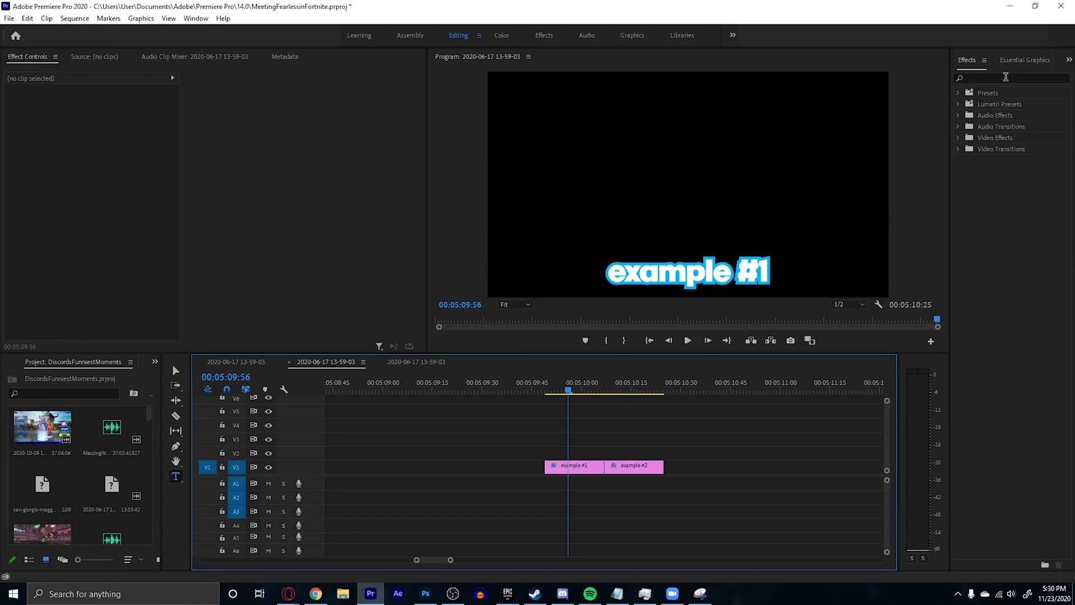
Apply S_HueSatBright to the "example #1" graphic and keyframe Hue Shift from 0.000 at its start to 1.000 at 00:05:09:53
{"action": "left_click", "coordinate": [1007, 77]}
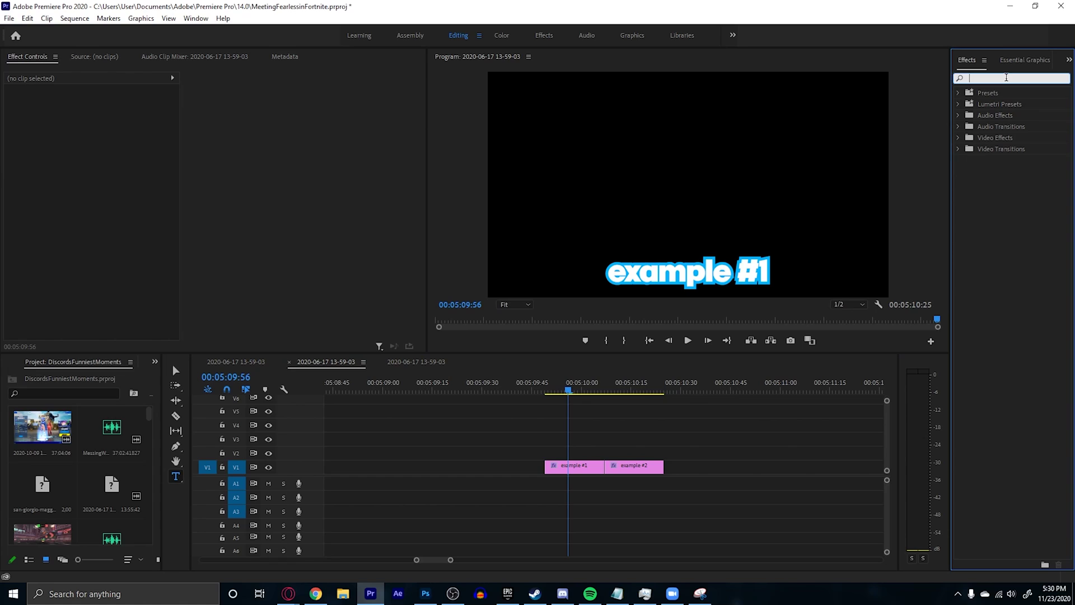
{"action": "type", "text": "s_hu"}
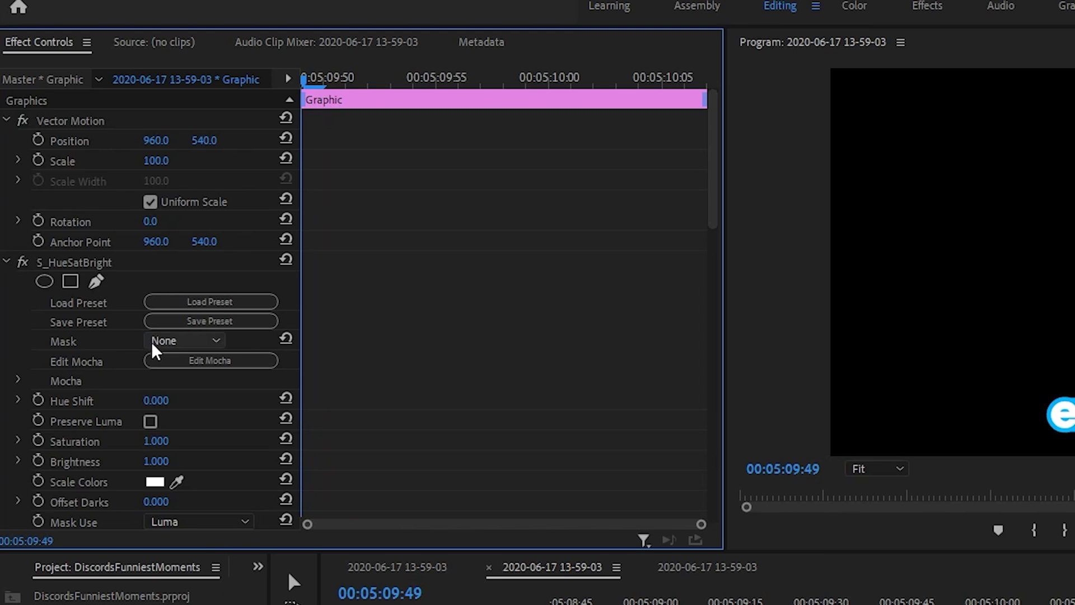
{"action": "left_click", "coordinate": [37, 403]}
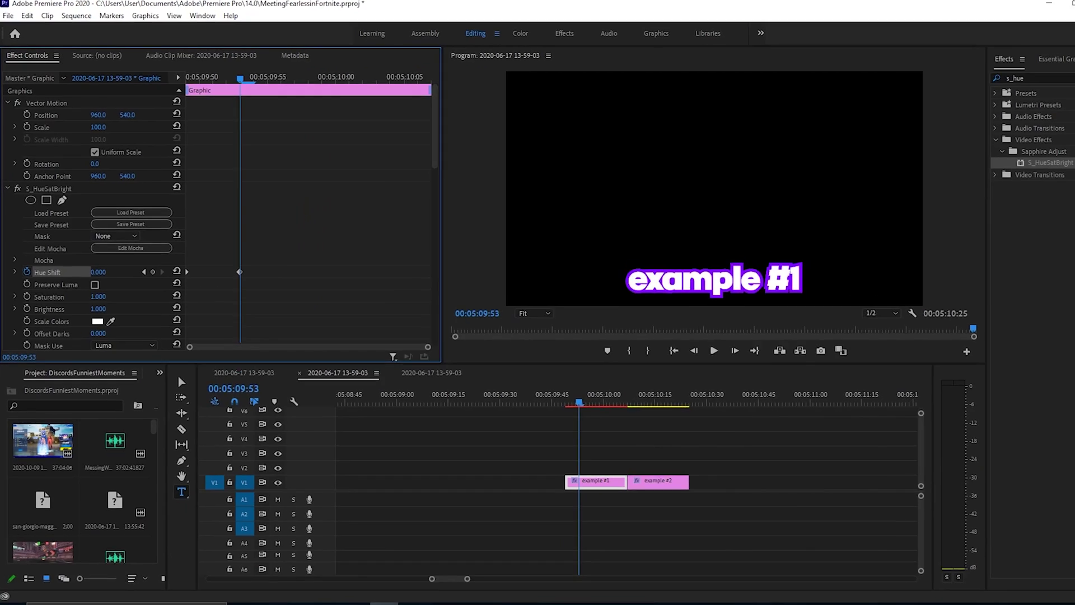
{"action": "left_click_drag", "start_coordinate": [157, 400], "coordinate": [209, 399]}
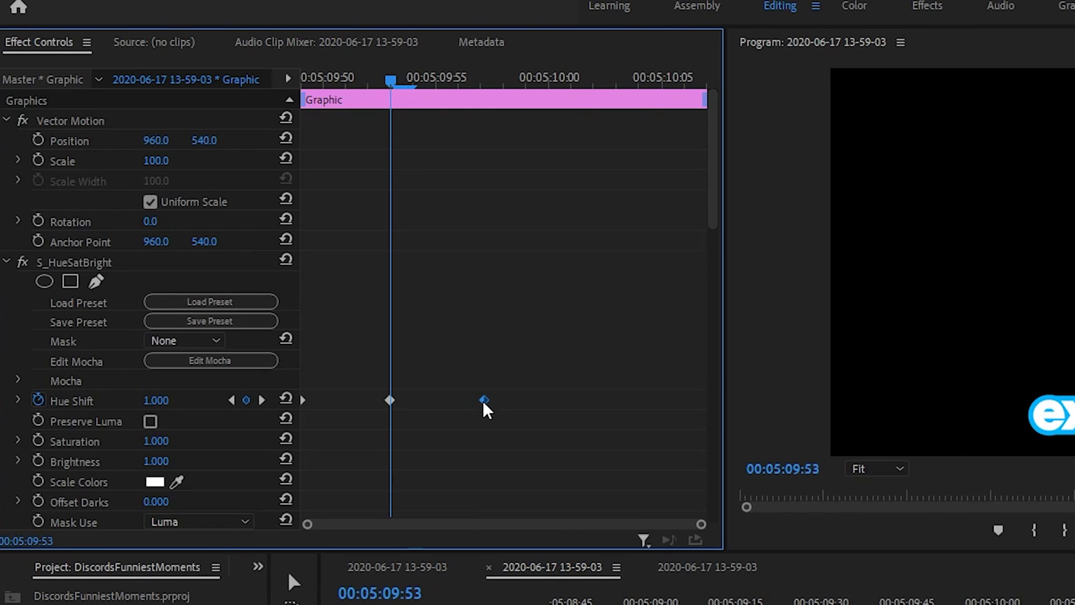
Delete the extra Hue Shift keyframe and move the 1.000 keyframe to the end of the "example #1" graphic
{"action": "key", "text": "Delete"}
{"action": "left_click_drag", "start_coordinate": [392, 401], "coordinate": [723, 401]}
{"action": "left_click_drag", "start_coordinate": [394, 78], "coordinate": [285, 80]}
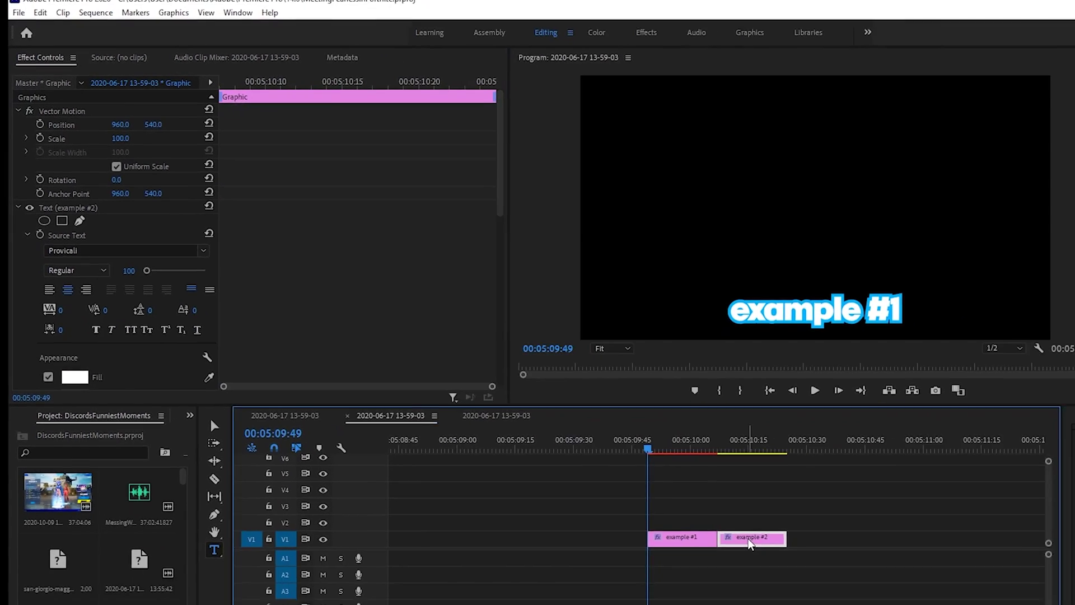
Delete the "example #2" graphic, and change the "example #1" text's fill colour to red, FF0000
{"action": "left_click", "coordinate": [263, 116]}
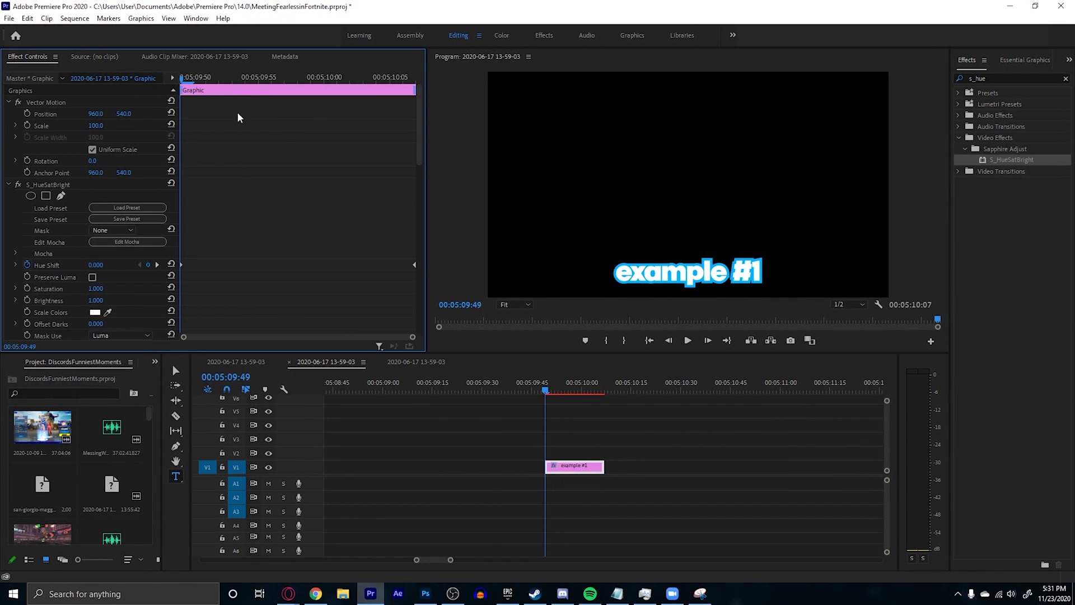
{"action": "mouse_move", "coordinate": [276, 129]}
{"action": "left_mouse_down"}
{"action": "mouse_move", "coordinate": [310, 123]}
{"action": "mouse_move", "coordinate": [197, 100]}
{"action": "mouse_move", "coordinate": [174, 106]}
{"action": "left_mouse_up"}
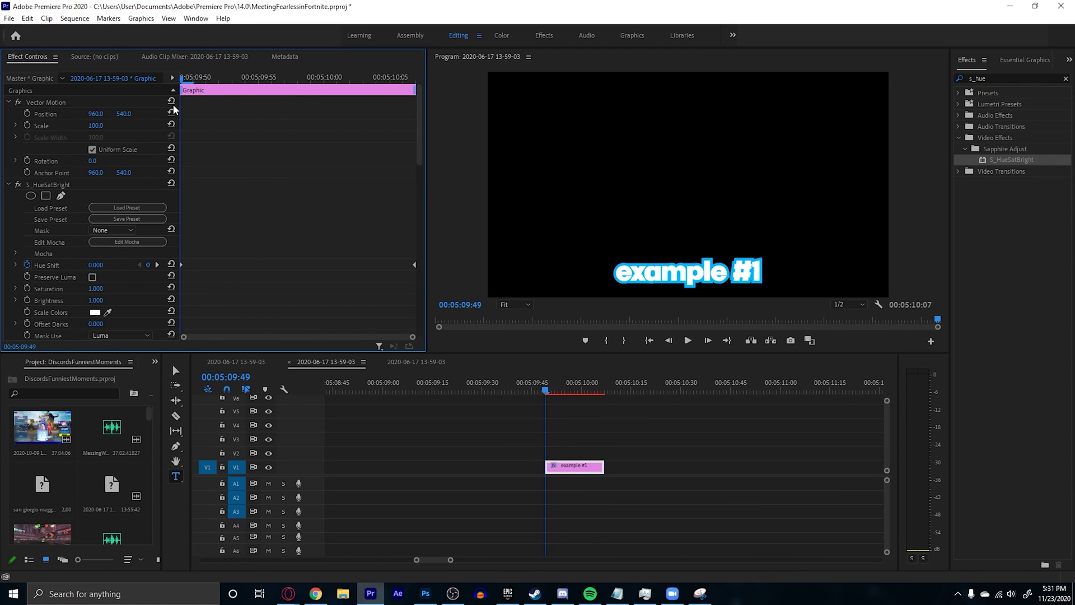
{"action": "left_click", "coordinate": [9, 184]}
{"action": "scroll", "coordinate": [39, 213], "scroll_direction": "down", "scroll_amount": 3}
{"action": "left_click", "coordinate": [56, 229]}
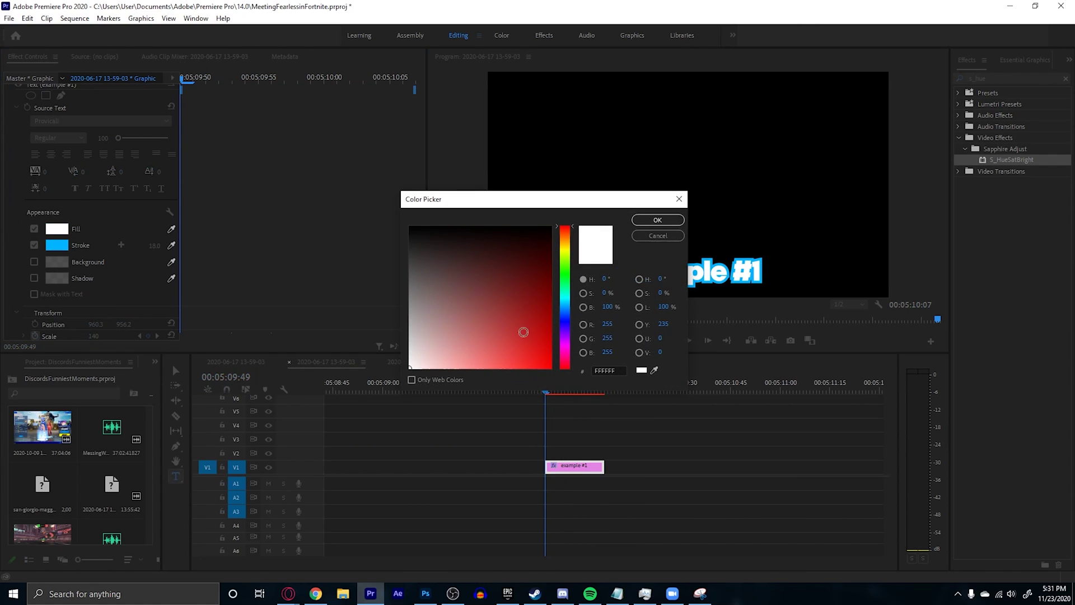
{"action": "left_click", "coordinate": [516, 325]}
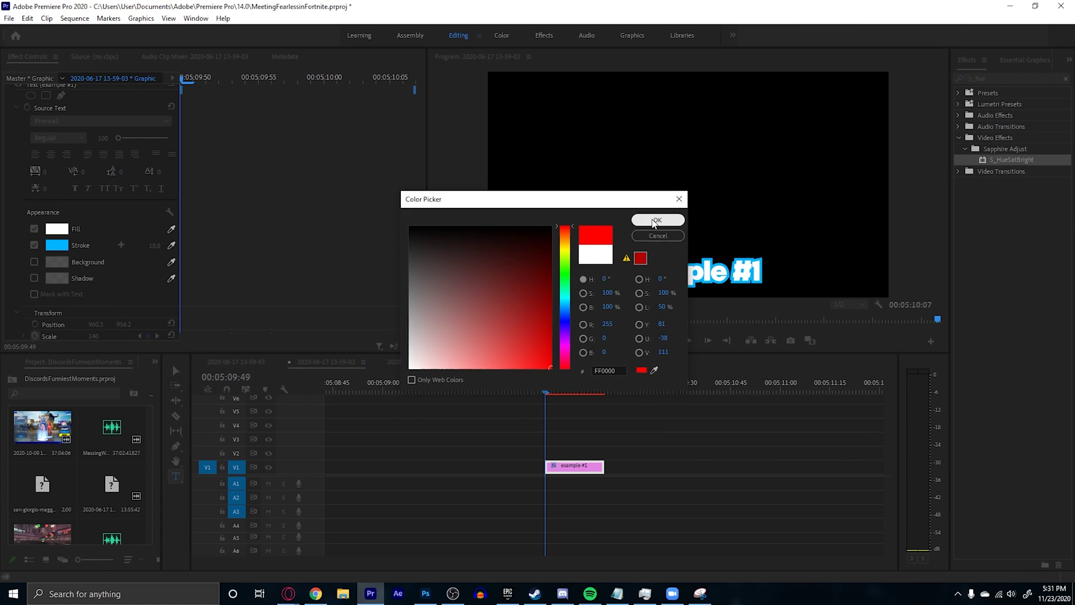
{"action": "left_click", "coordinate": [658, 220]}
{"action": "left_click", "coordinate": [418, 603]}
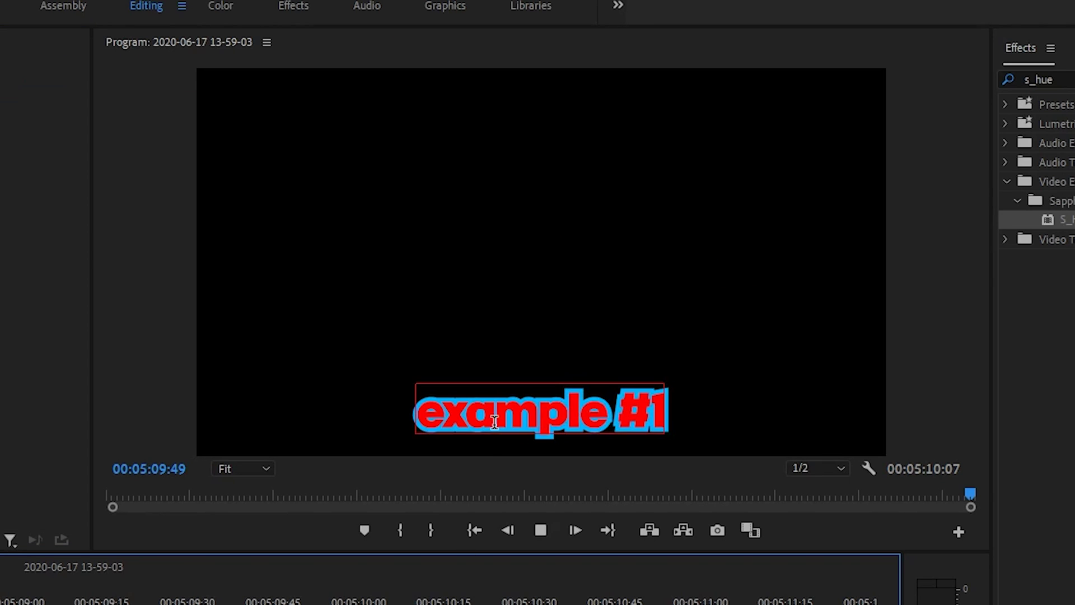
{"action": "key", "text": "space"}
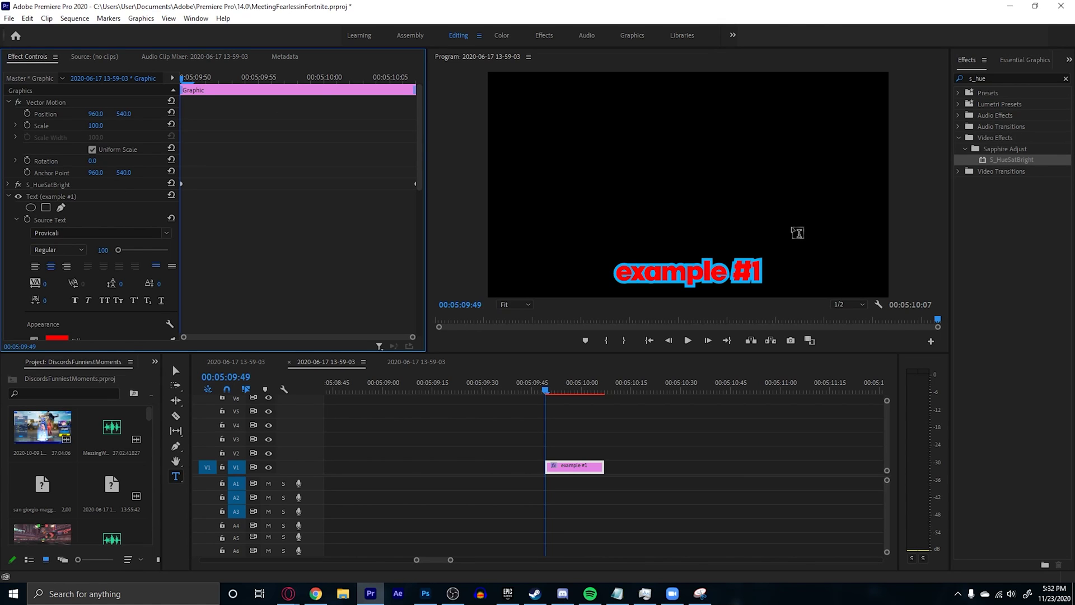
Move the "example #1" text up to about the middle of the frame
{"action": "key", "text": "v"}
{"action": "left_click_drag", "start_coordinate": [676, 283], "coordinate": [690, 204]}
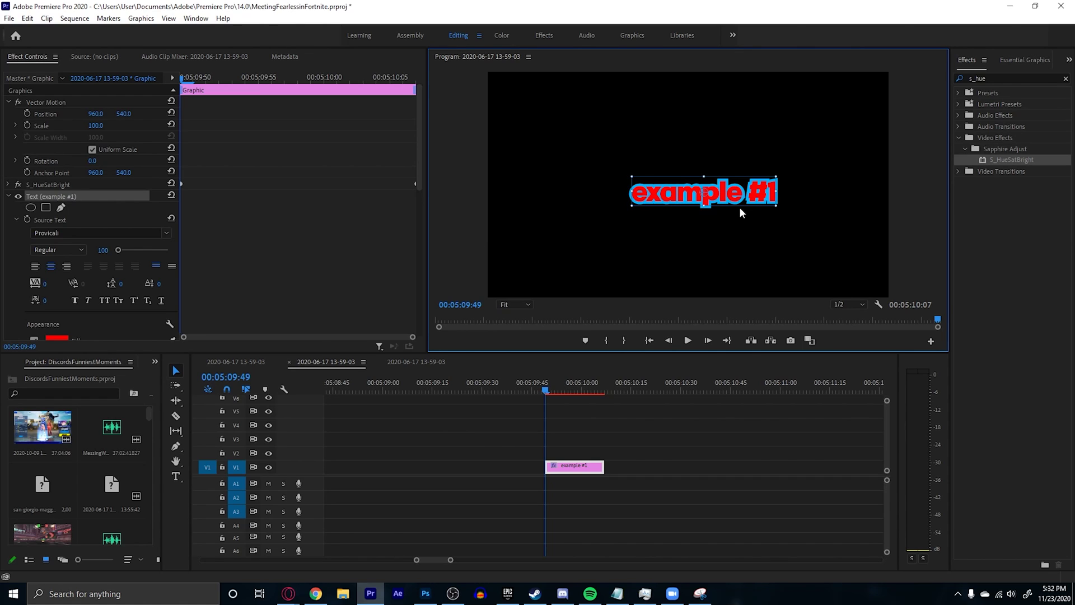
{"action": "scroll", "coordinate": [44, 168], "scroll_direction": "down", "scroll_amount": 1}
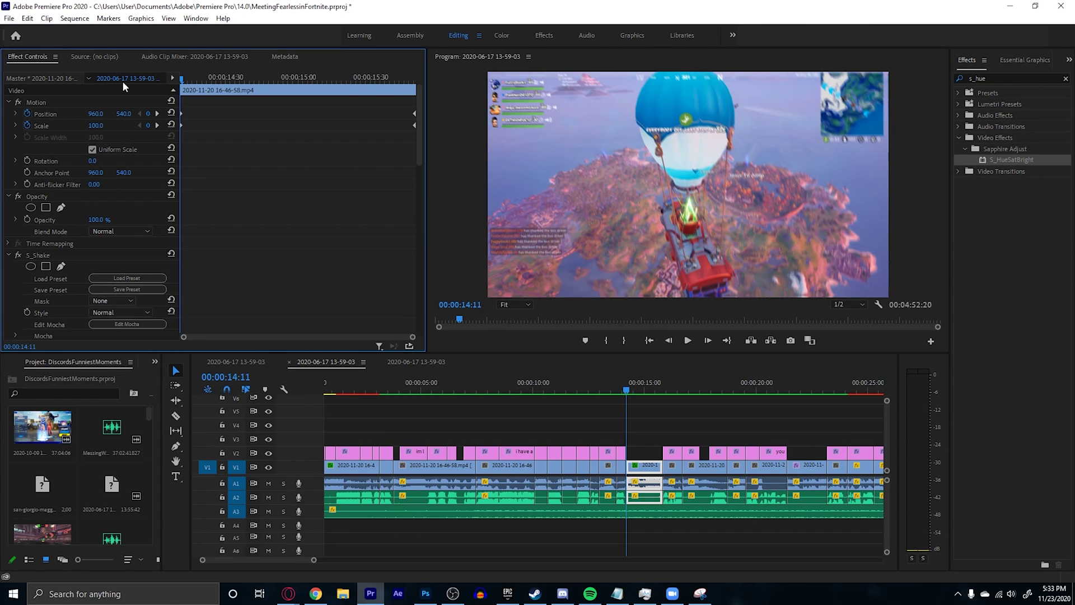
Play the zooming gameplay clip from 00:00:14:11 and examine its S_Shake settings, including Amplitude, Frequency, Motion Blur and Tilt Shake
{"action": "key", "text": "space"}
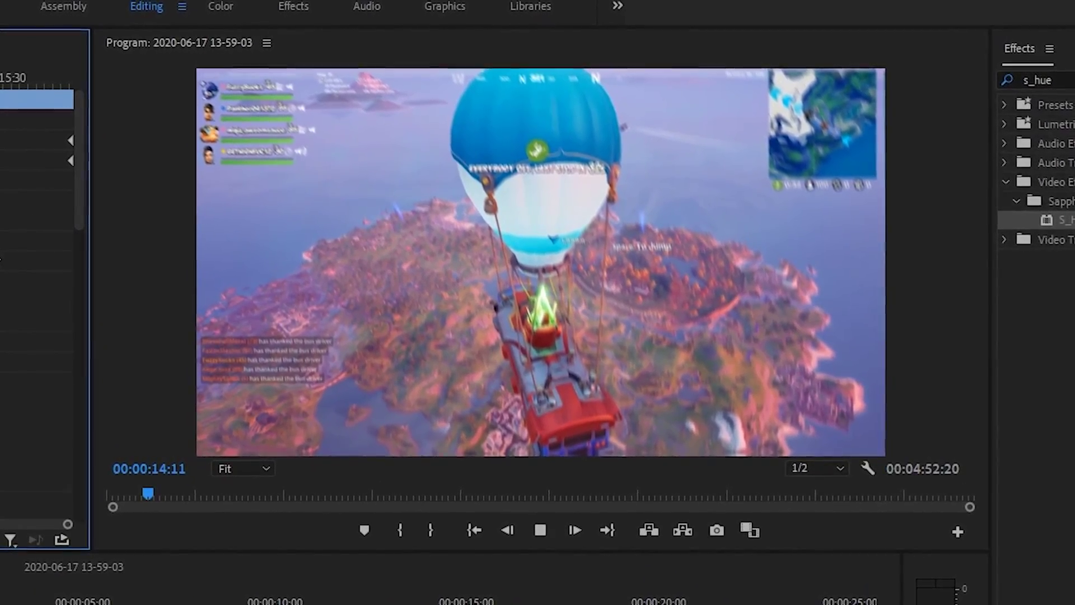
{"action": "key", "text": "space"}
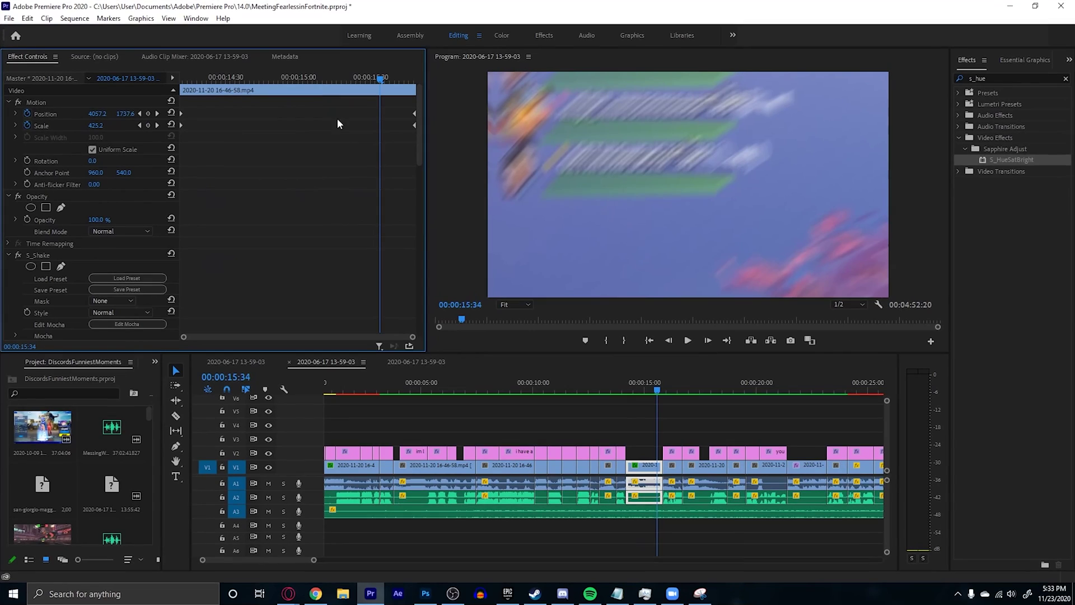
{"action": "left_click_drag", "start_coordinate": [379, 80], "coordinate": [179, 103]}
{"action": "scroll", "coordinate": [204, 168], "scroll_direction": "down", "scroll_amount": 2}
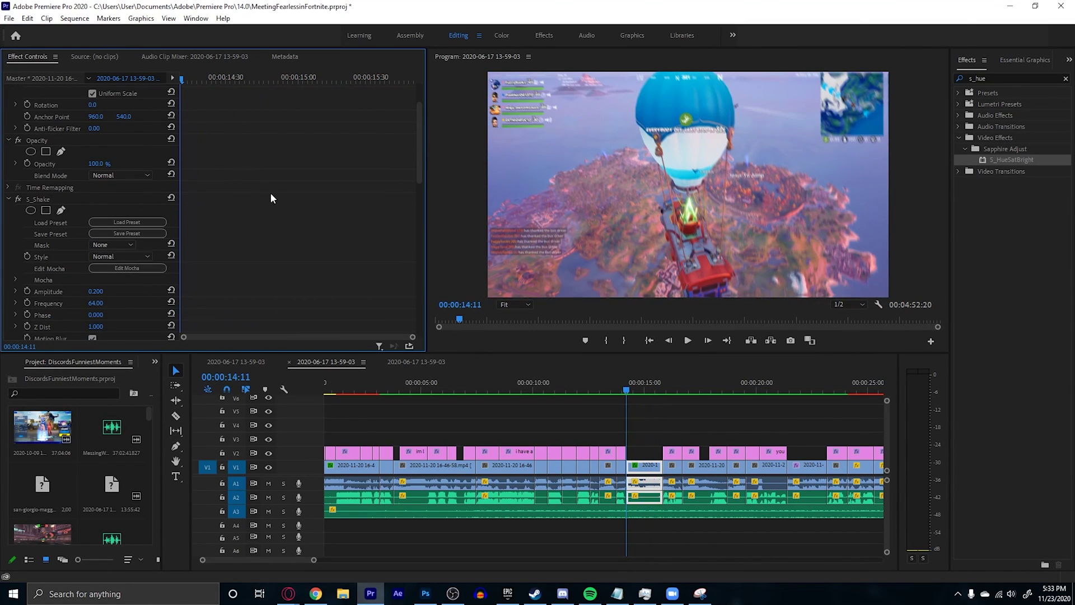
{"action": "scroll", "coordinate": [275, 196], "scroll_direction": "down", "scroll_amount": 2}
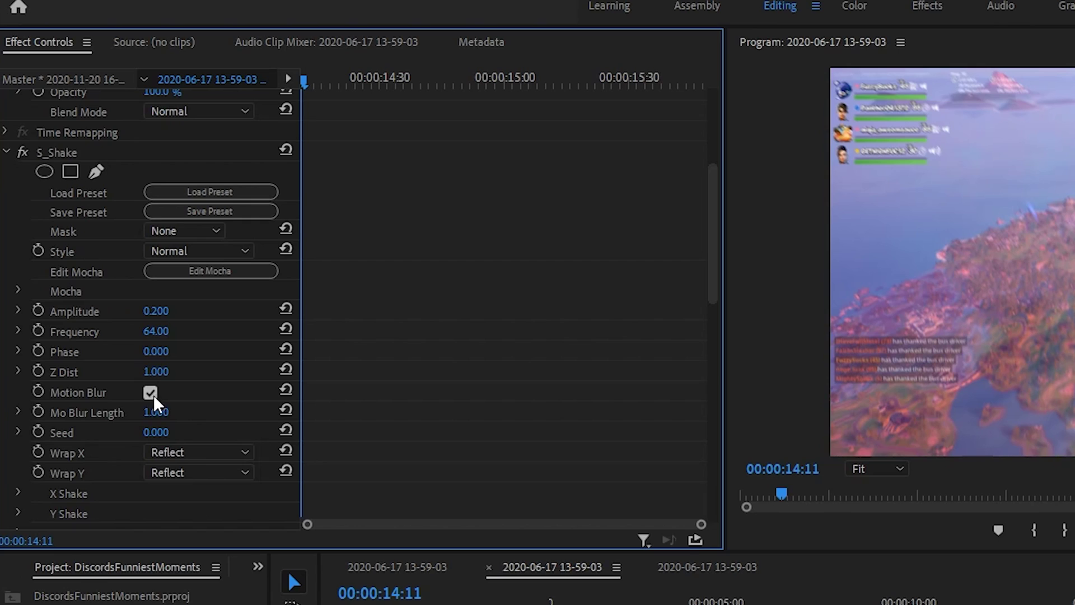
{"action": "scroll", "coordinate": [85, 454], "scroll_direction": "down", "scroll_amount": 5}
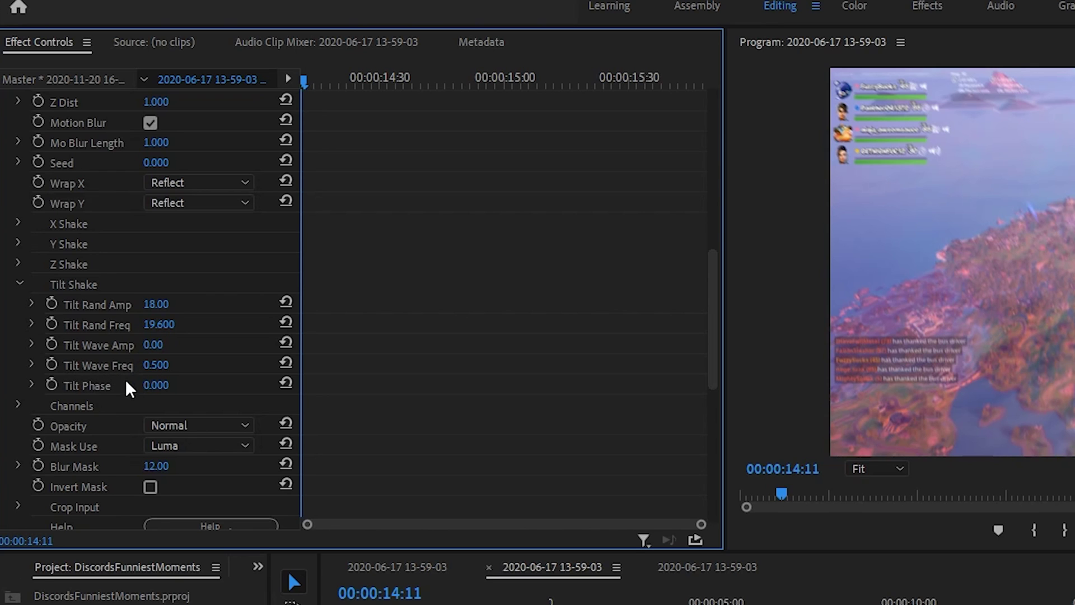
{"action": "scroll", "coordinate": [230, 382], "scroll_direction": "up", "scroll_amount": 5}
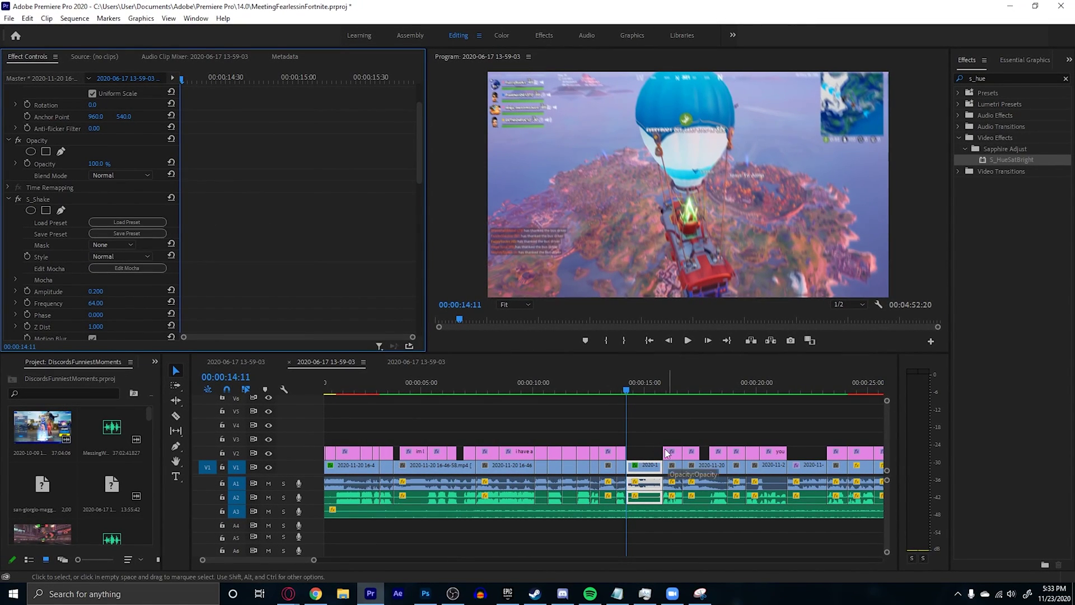
{"action": "scroll", "coordinate": [401, 185], "scroll_direction": "up", "scroll_amount": 2}
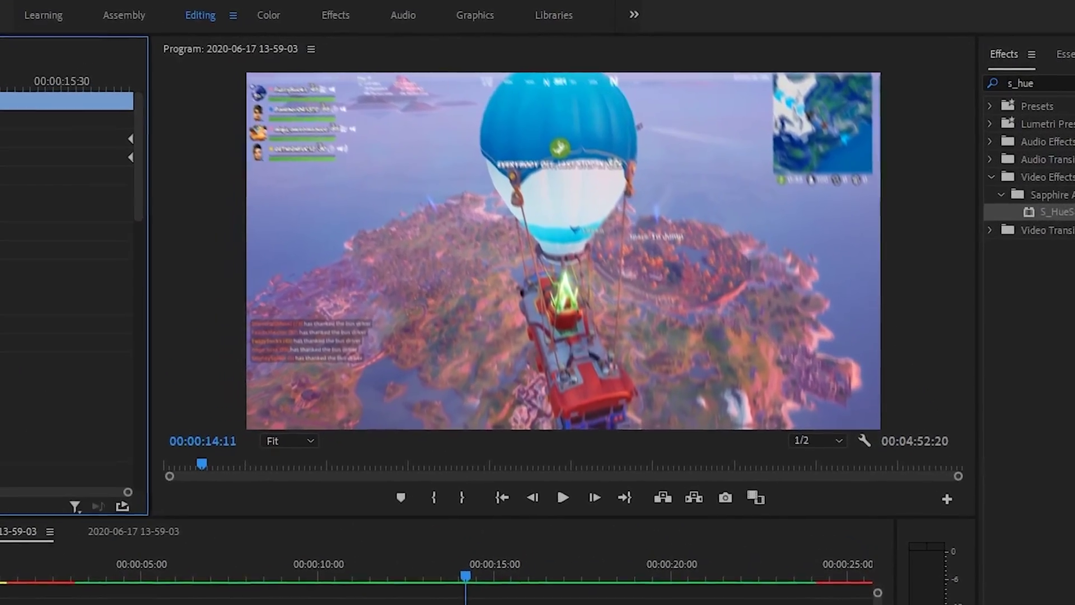
Replay the shaking zoom from 00:00:14:11 and check the frames around 00:00:14:47
{"action": "key", "text": "space"}
{"action": "key", "text": "space"}
{"action": "left_click", "coordinate": [641, 387]}
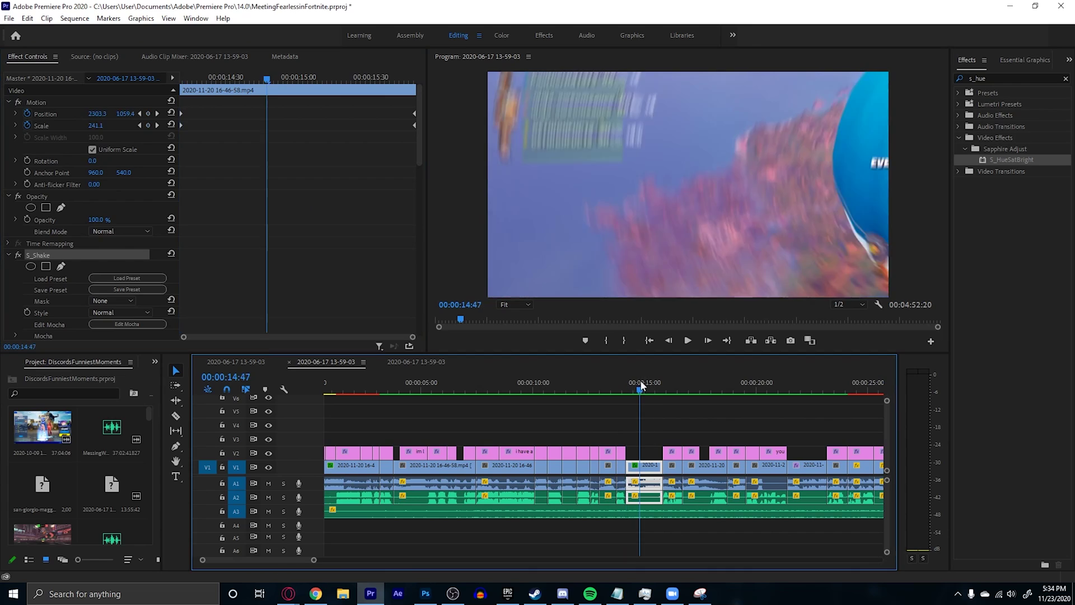
{"action": "key", "text": "space"}
Show the S_Shake settings of the "bro turn that off" caption and play it from 00:00:15:49
{"action": "left_click_drag", "start_coordinate": [228, 83], "coordinate": [217, 80]}
{"action": "left_click_drag", "start_coordinate": [116, 90], "coordinate": [170, 84]}
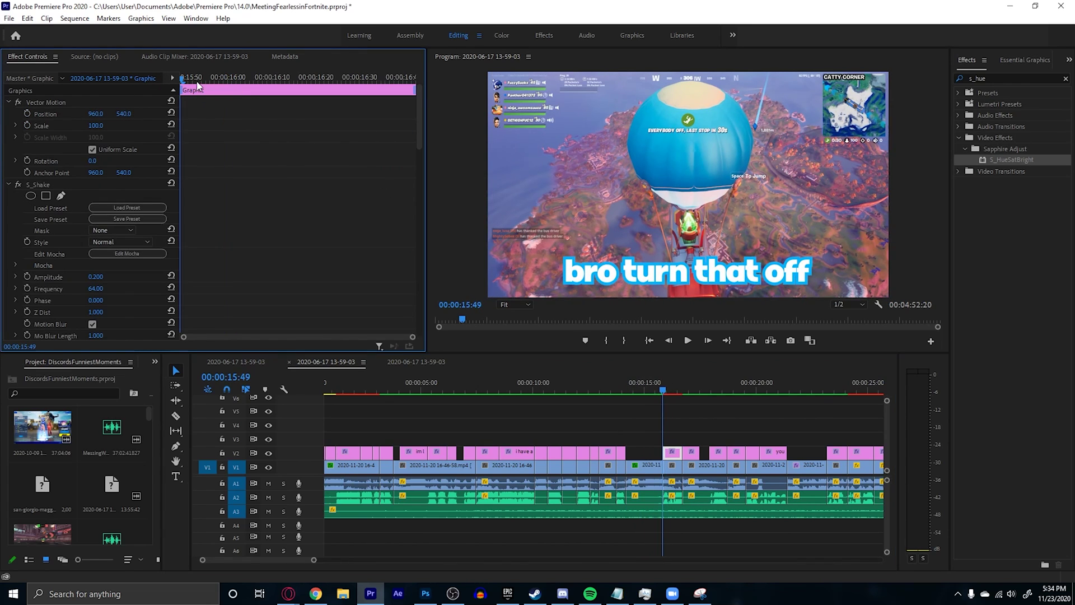
{"action": "key", "text": "space"}
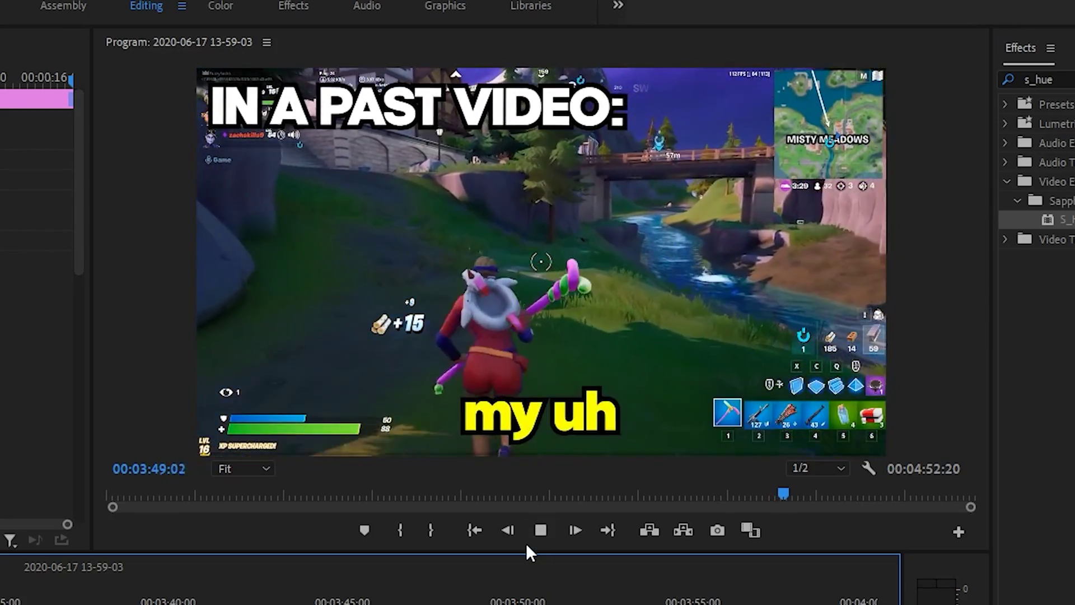
Select the "IN A PAST VIDEO:" title, examine its S_Shake and Tilt Shake settings, and play it from its start
{"action": "key", "text": "space"}
{"action": "left_click", "coordinate": [679, 451]}
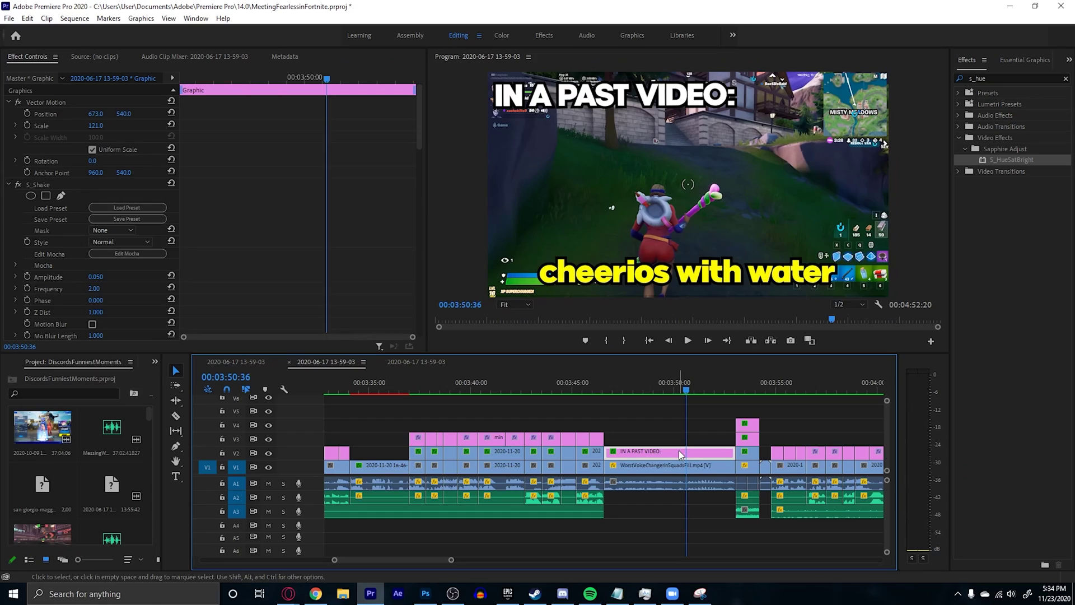
{"action": "scroll", "coordinate": [330, 240], "scroll_direction": "down", "scroll_amount": 3}
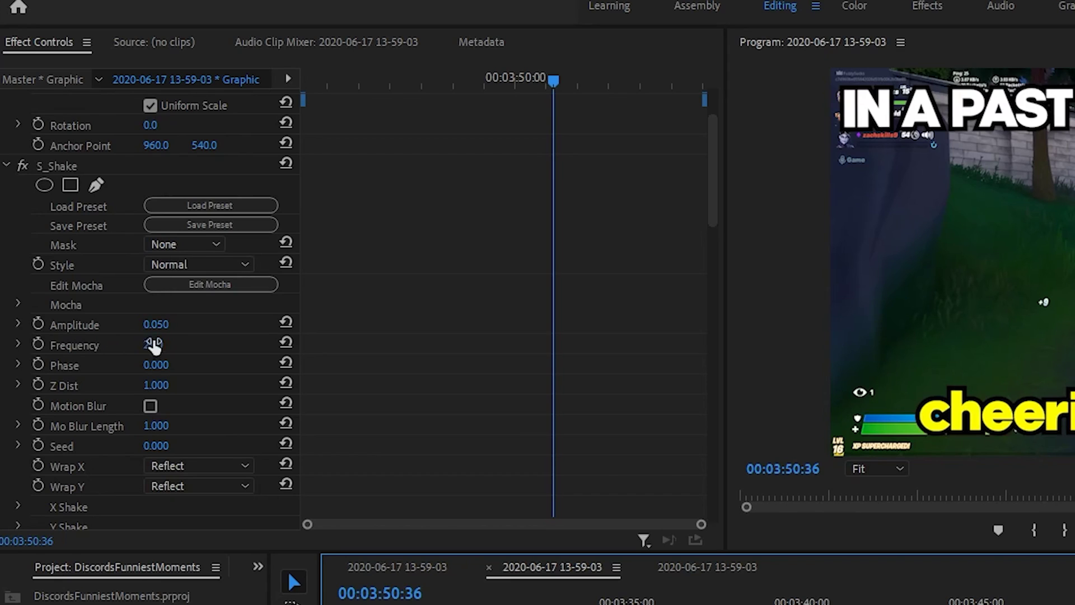
{"action": "scroll", "coordinate": [72, 349], "scroll_direction": "down", "scroll_amount": 5}
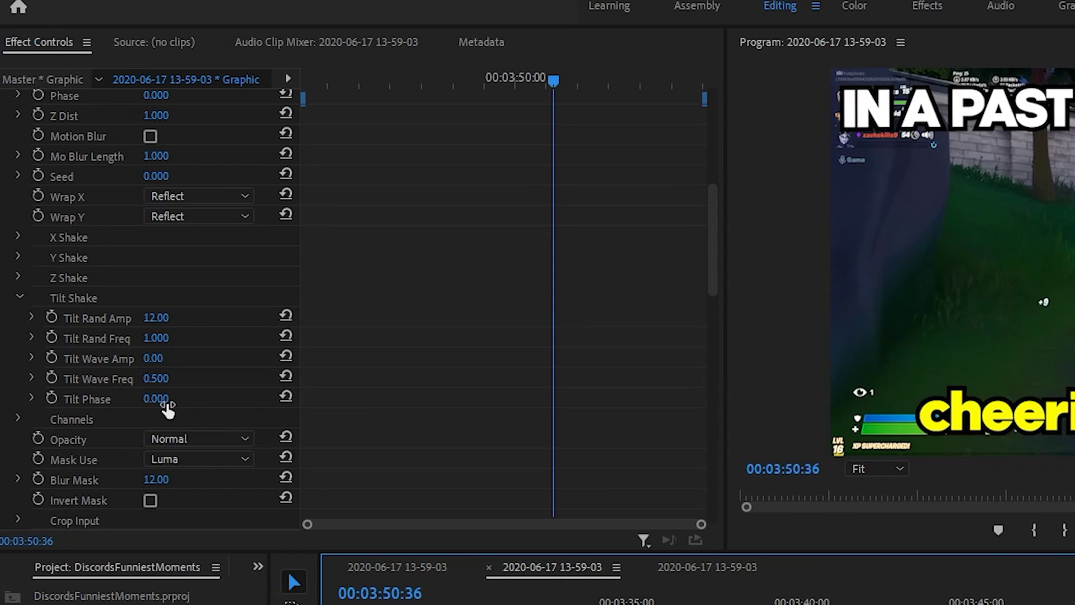
{"action": "scroll", "coordinate": [101, 370], "scroll_direction": "up", "scroll_amount": 5}
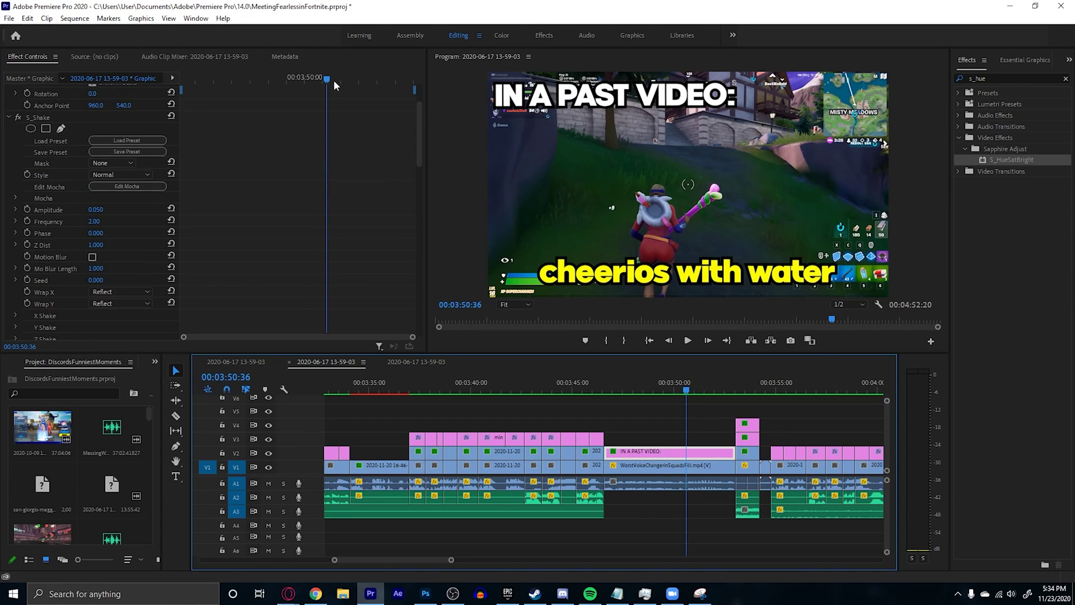
{"action": "left_click_drag", "start_coordinate": [331, 78], "coordinate": [178, 98]}
{"action": "key", "text": "space"}
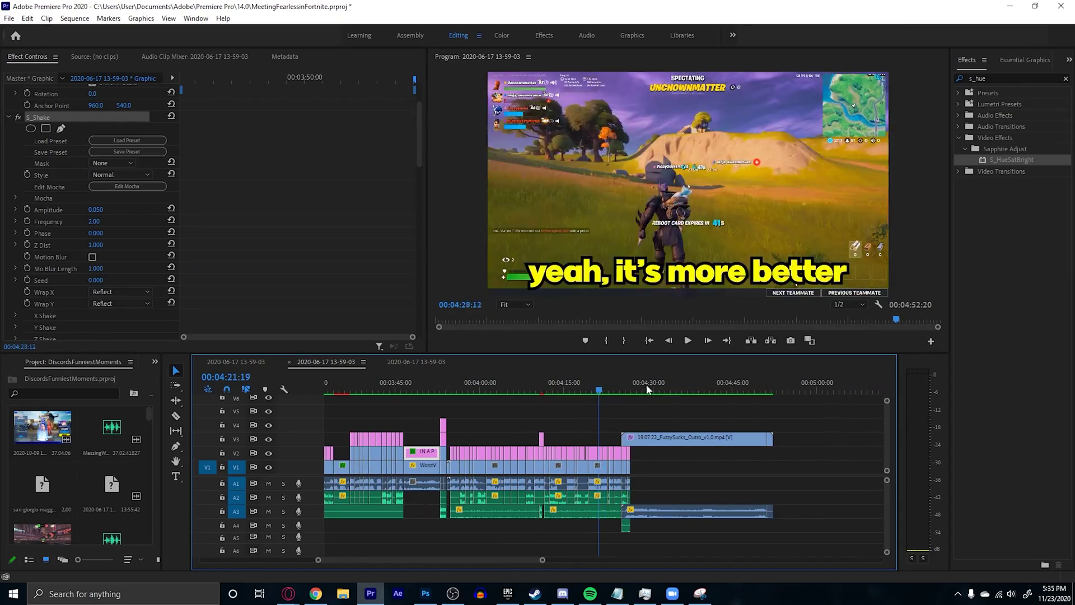
Go to 00:04:34:10, select the outro clip to view its effects, and play it
{"action": "left_click", "coordinate": [671, 387]}
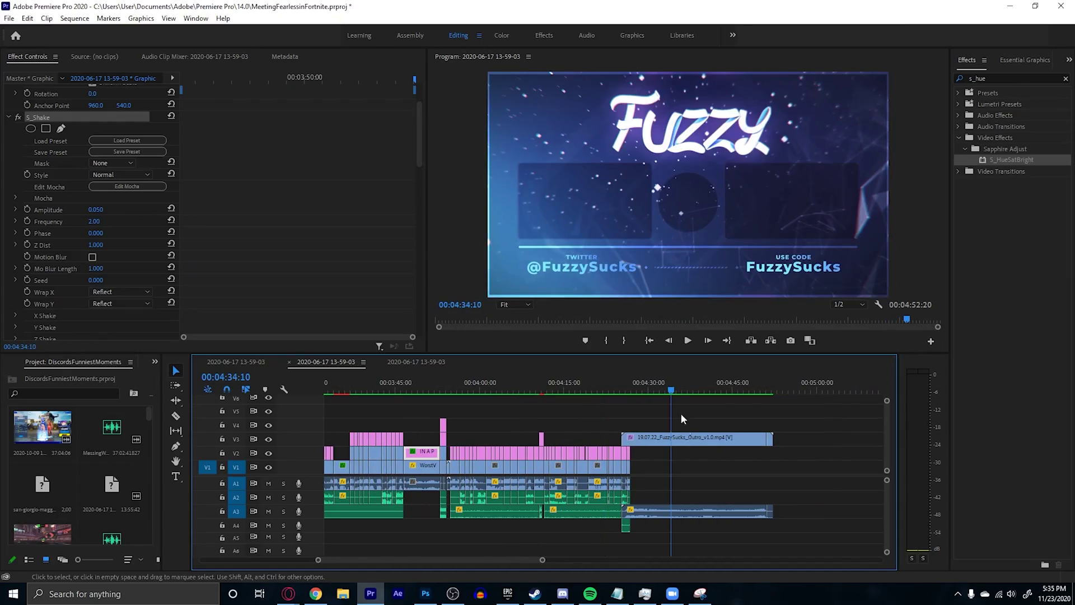
{"action": "left_click", "coordinate": [700, 439]}
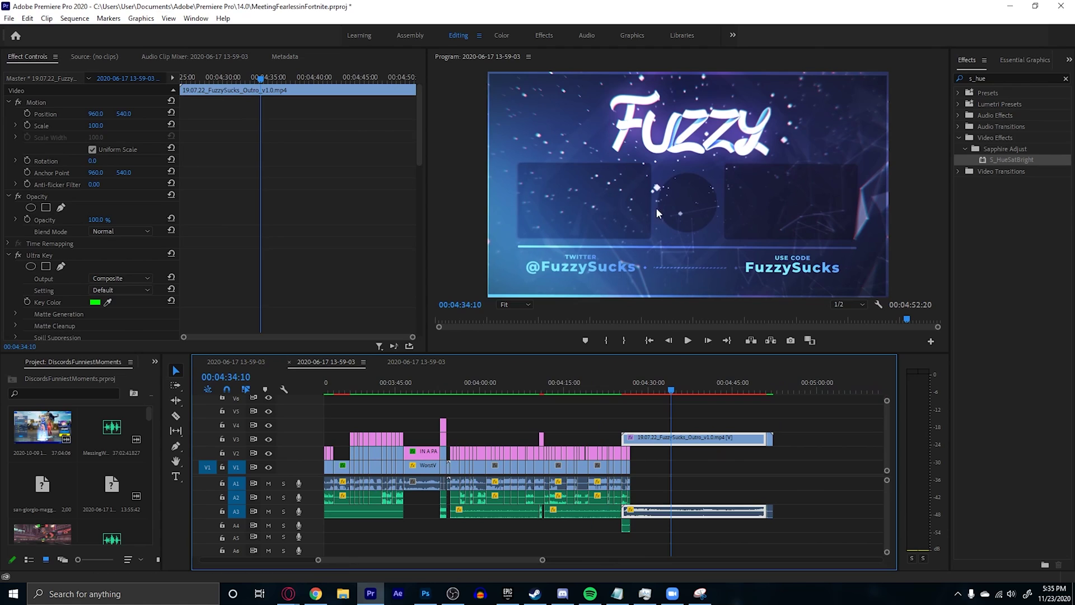
{"action": "key", "text": "space"}
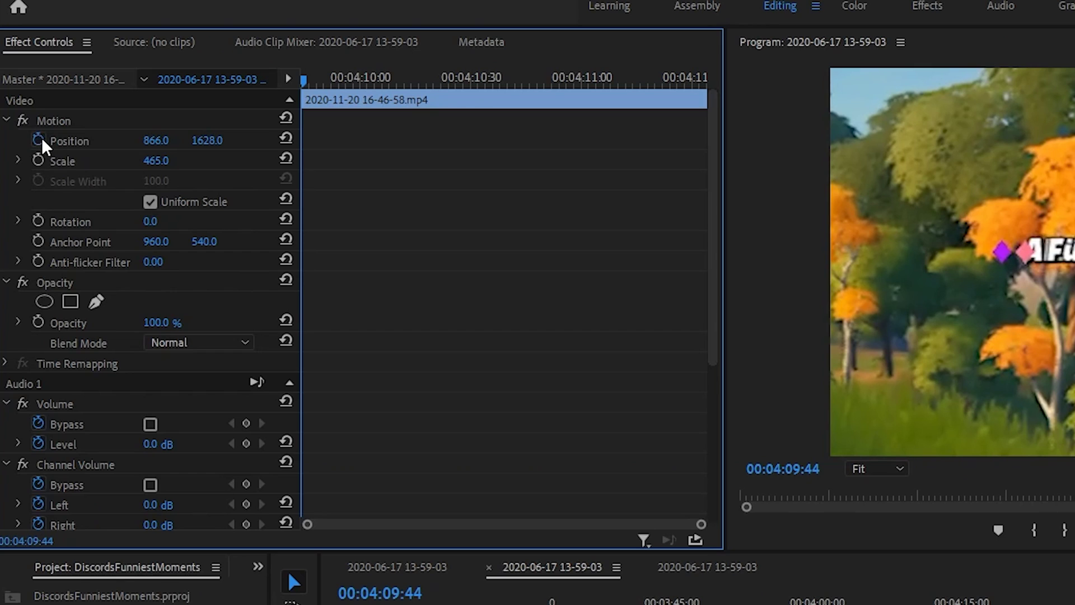
Start Position keyframes at 866, 1628 on the zoomed-in clip at 00:04:09:44, adding keyframes every five frames to reach 866, 1588 at 00:04:09:54
{"action": "left_click", "coordinate": [39, 141]}
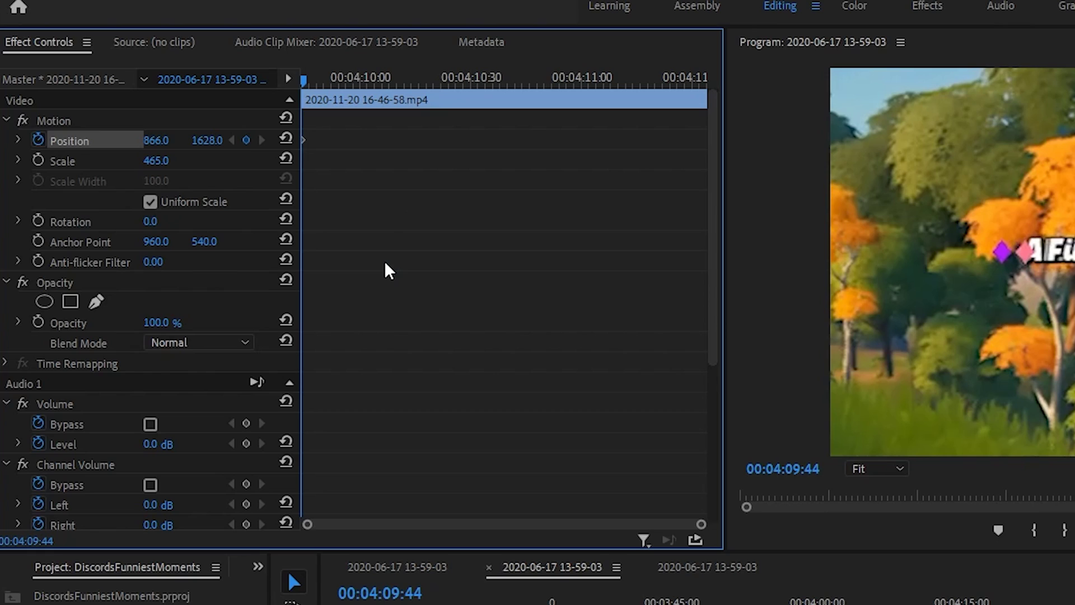
{"action": "key", "text": "shift+Right"}
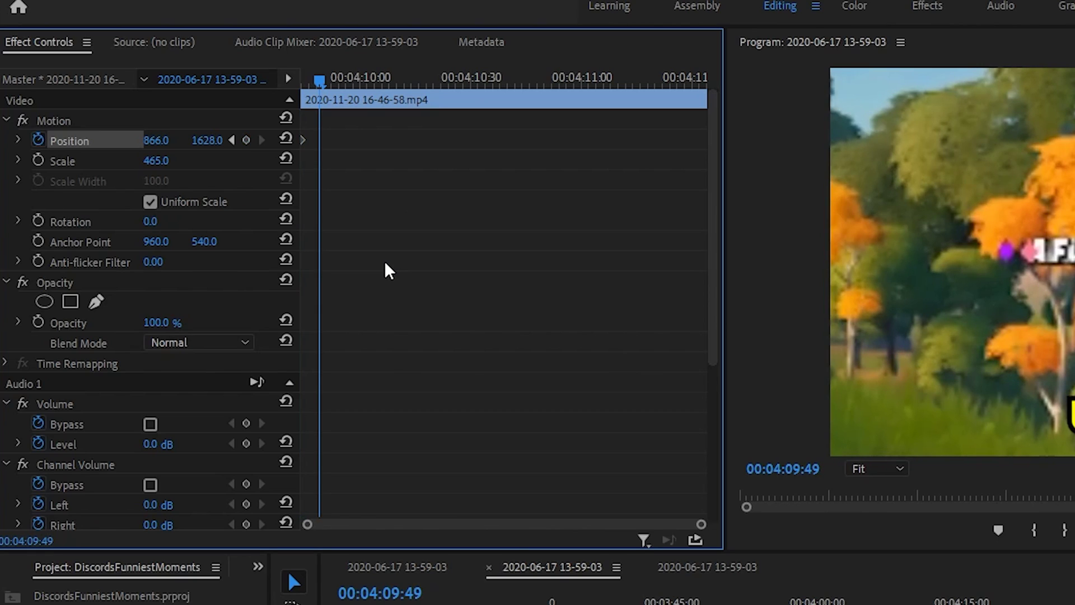
{"action": "mouse_move", "coordinate": [206, 140]}
{"action": "left_mouse_down"}
{"action": "mouse_move", "coordinate": [190, 140]}
{"action": "mouse_move", "coordinate": [202, 140]}
{"action": "left_mouse_up"}
{"action": "key", "text": "shift+Right"}
{"action": "left_click", "coordinate": [245, 142]}
{"action": "key", "text": "shift+Right"}
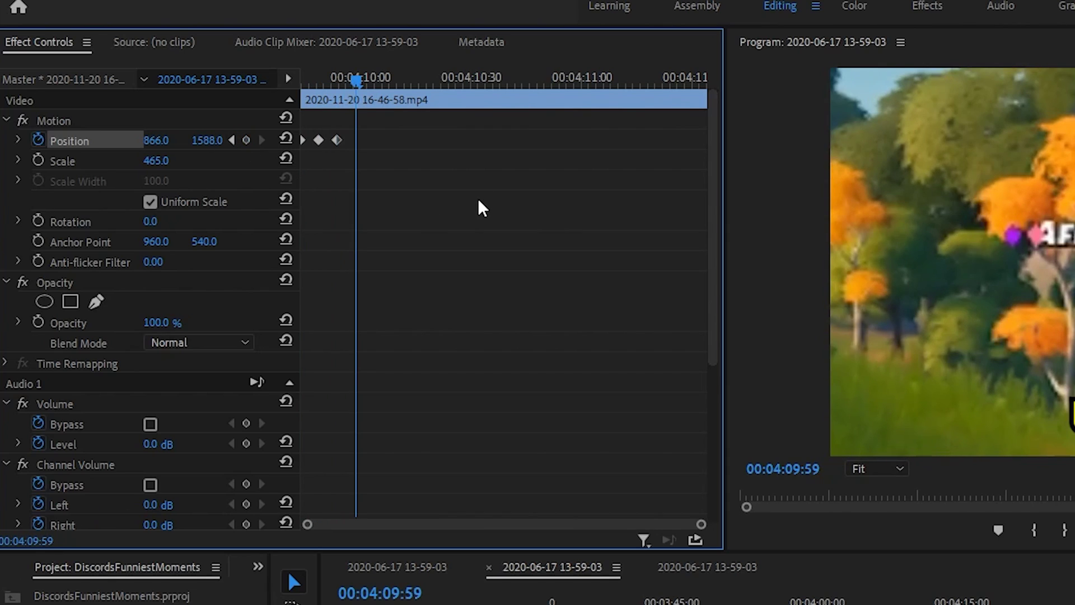
Continue the clip's shake with slightly varied Position keyframes every five frames from 00:04:09:59, ending at 811, 1656 around 00:04:10:34
{"action": "left_click_drag", "start_coordinate": [168, 140], "coordinate": [210, 140]}
{"action": "key", "text": "shift+Right"}
{"action": "key", "text": "shift+Right"}
{"action": "key", "text": "shift+Right"}
{"action": "key", "text": "shift+Right"}
{"action": "key", "text": "shift+Right"}
{"action": "left_click_drag", "start_coordinate": [207, 140], "coordinate": [215, 140]}
{"action": "key", "text": "shift+Right"}
{"action": "key", "text": "shift+Right"}
{"action": "key", "text": "shift+Right"}
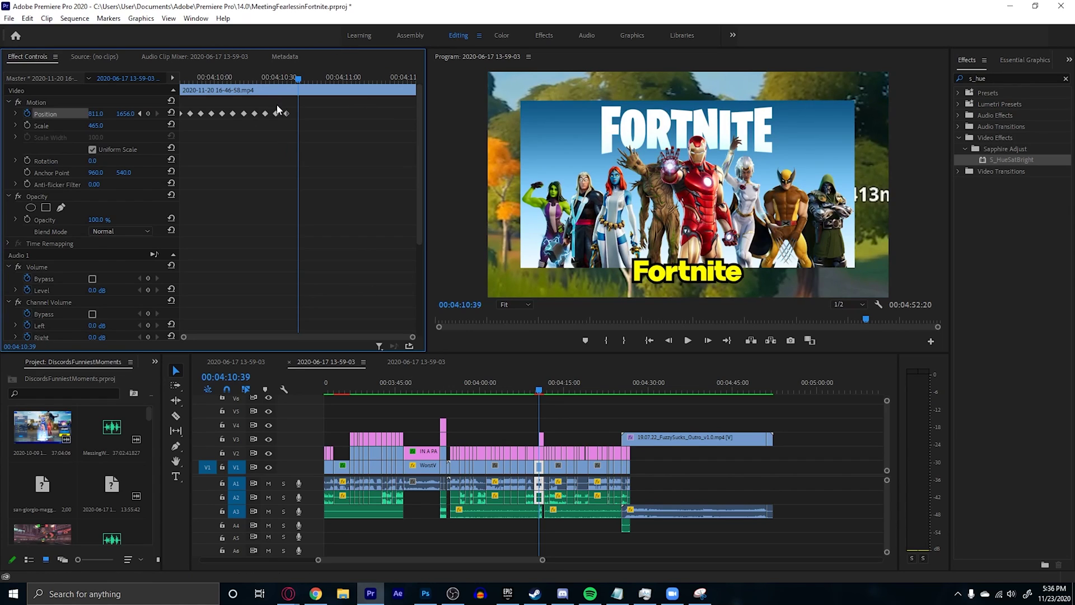
Play the Position shake from the clip's start at 00:04:09:44, then return to that frame
{"action": "left_click_drag", "start_coordinate": [298, 79], "coordinate": [180, 101]}
{"action": "key", "text": "space"}
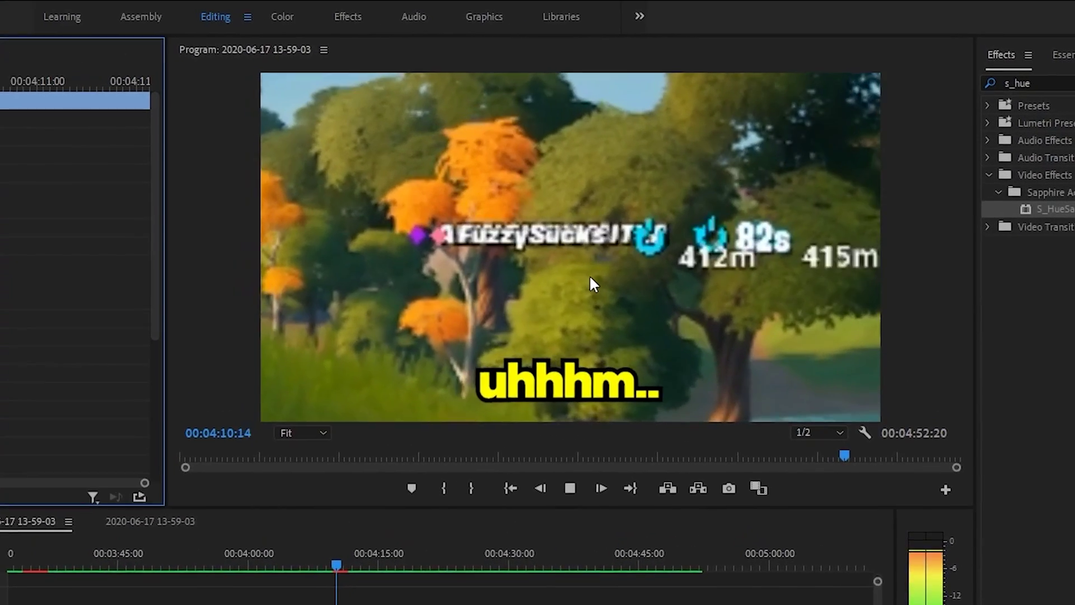
{"action": "key", "text": "space"}
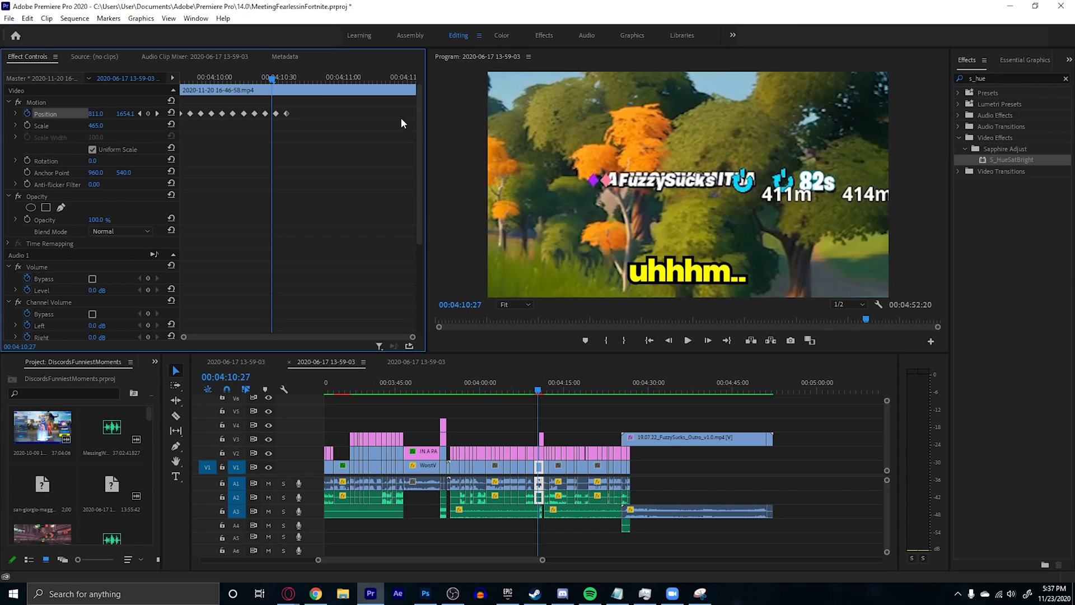
{"action": "left_click_drag", "start_coordinate": [276, 80], "coordinate": [129, 92]}
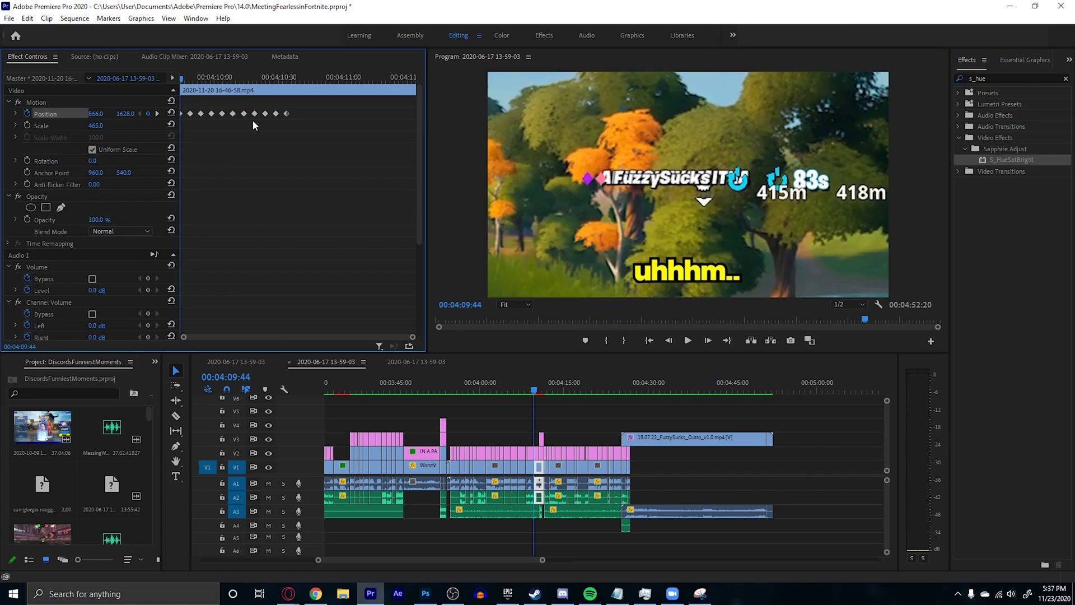